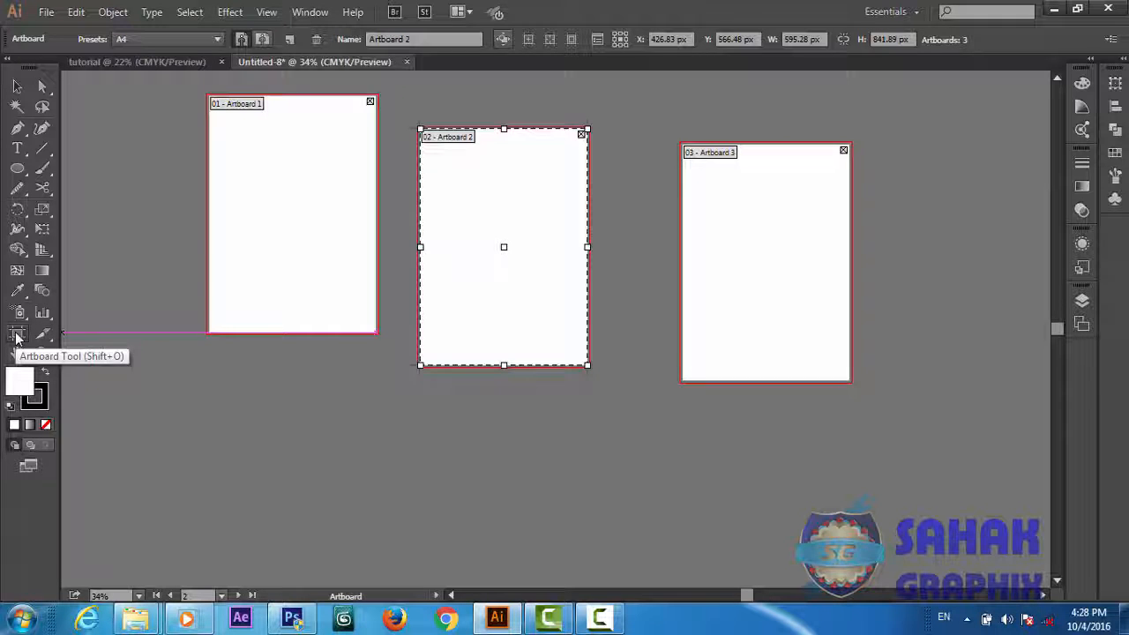
Move Artboards 1 and 2 down so their top edges line up, and shift Artboard 3 slightly down and to the right
{"action": "left_click_drag", "start_coordinate": [250, 245], "coordinate": [259, 330]}
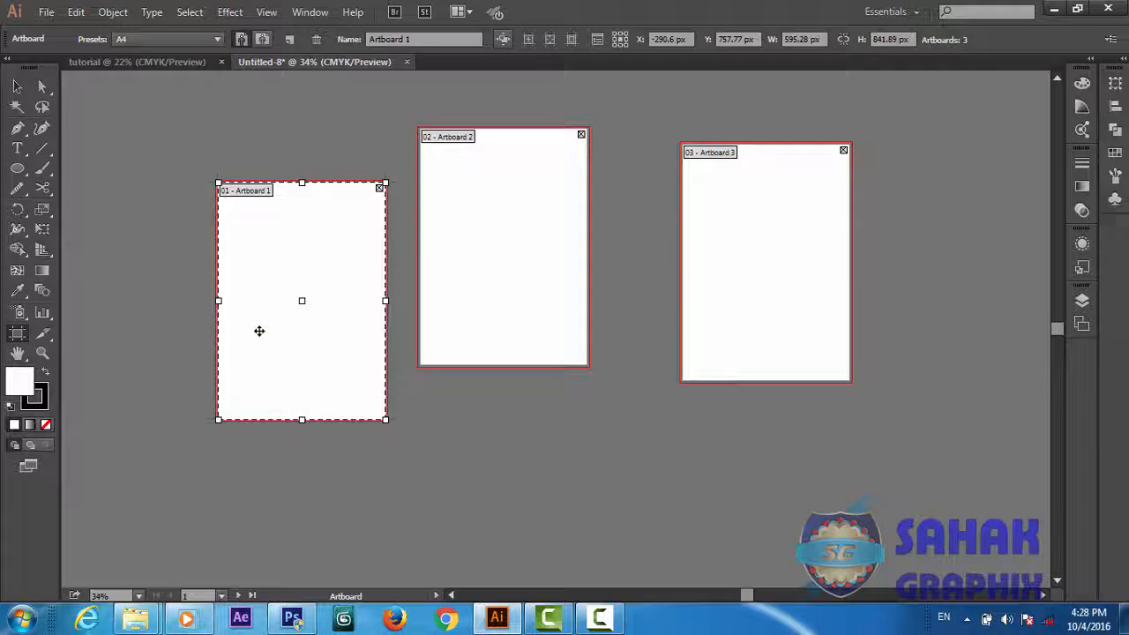
{"action": "left_click_drag", "start_coordinate": [521, 275], "coordinate": [527, 328]}
{"action": "left_click_drag", "start_coordinate": [696, 279], "coordinate": [731, 309]}
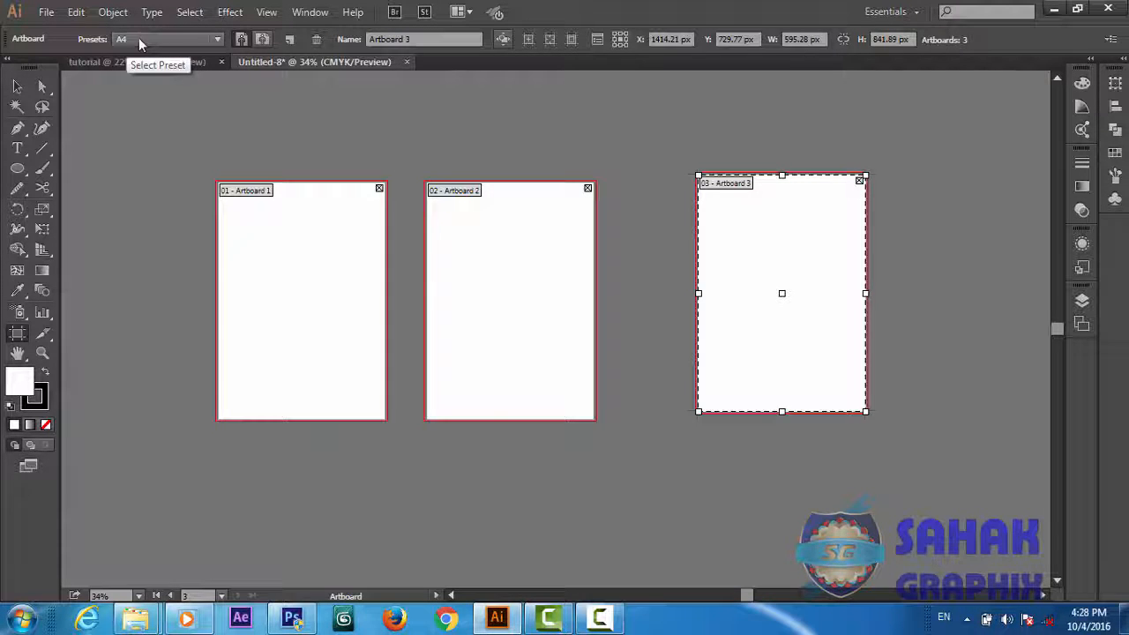
Try the B4 and Letter size presets on Artboard 3 and return it to A4
{"action": "left_click", "coordinate": [217, 38]}
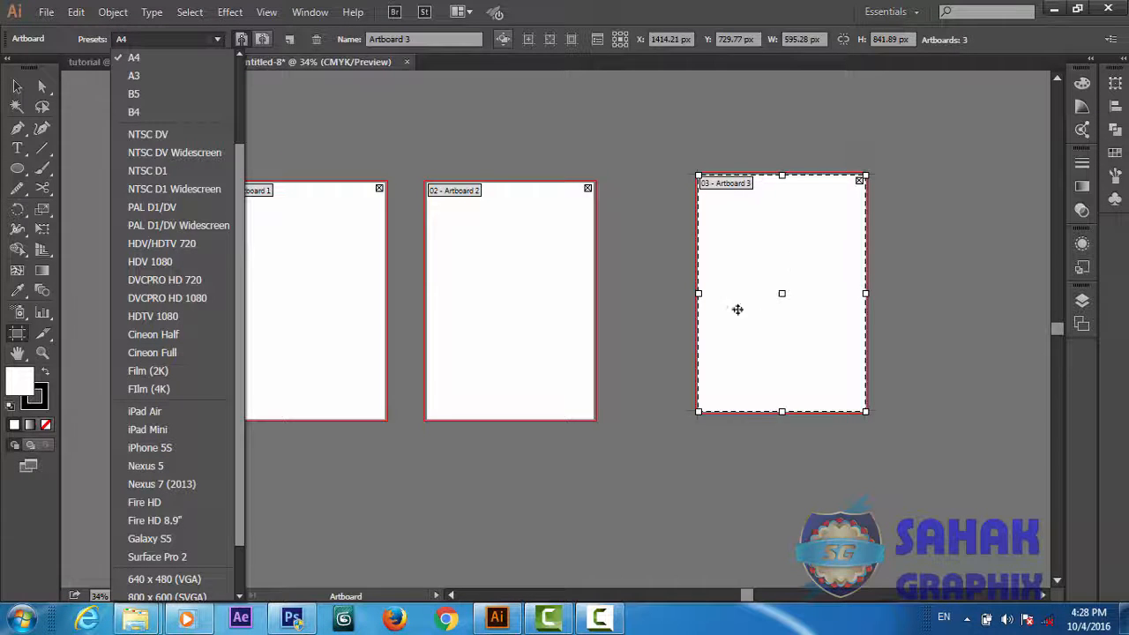
{"action": "left_click", "coordinate": [140, 109]}
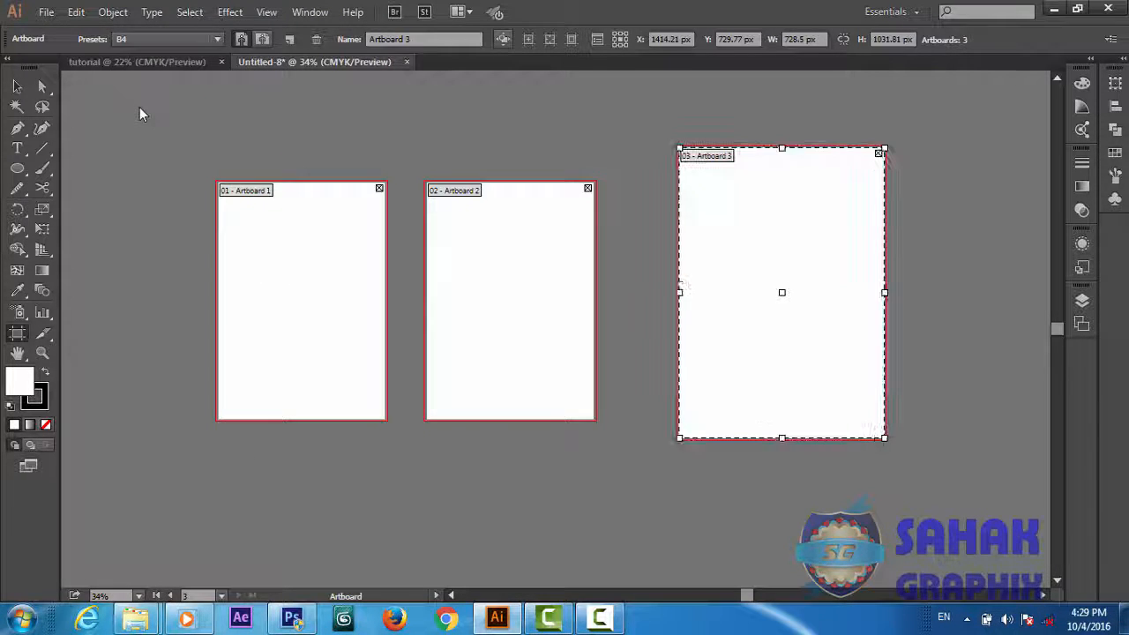
{"action": "left_click", "coordinate": [168, 38]}
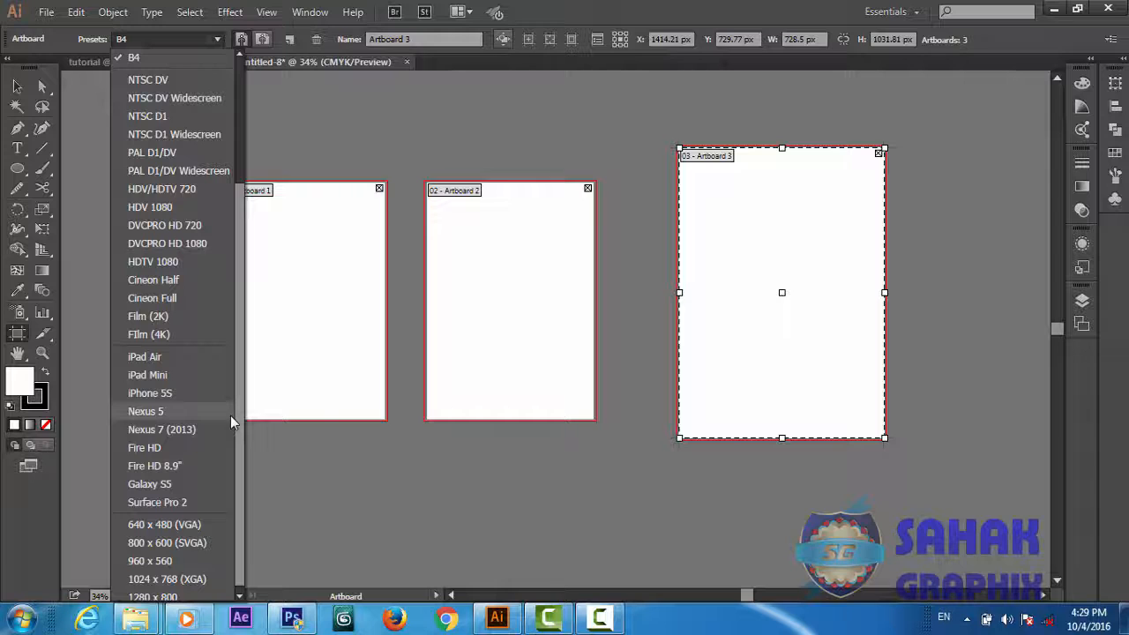
{"action": "left_click_drag", "start_coordinate": [239, 418], "coordinate": [249, 222]}
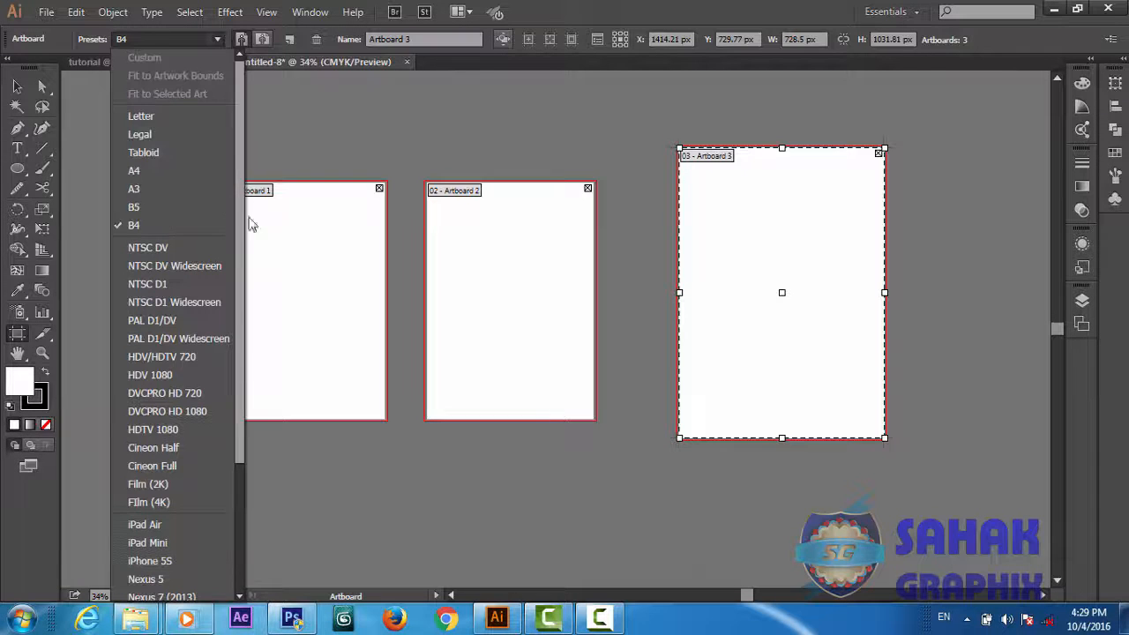
{"action": "left_click", "coordinate": [152, 117]}
{"action": "left_click", "coordinate": [217, 38]}
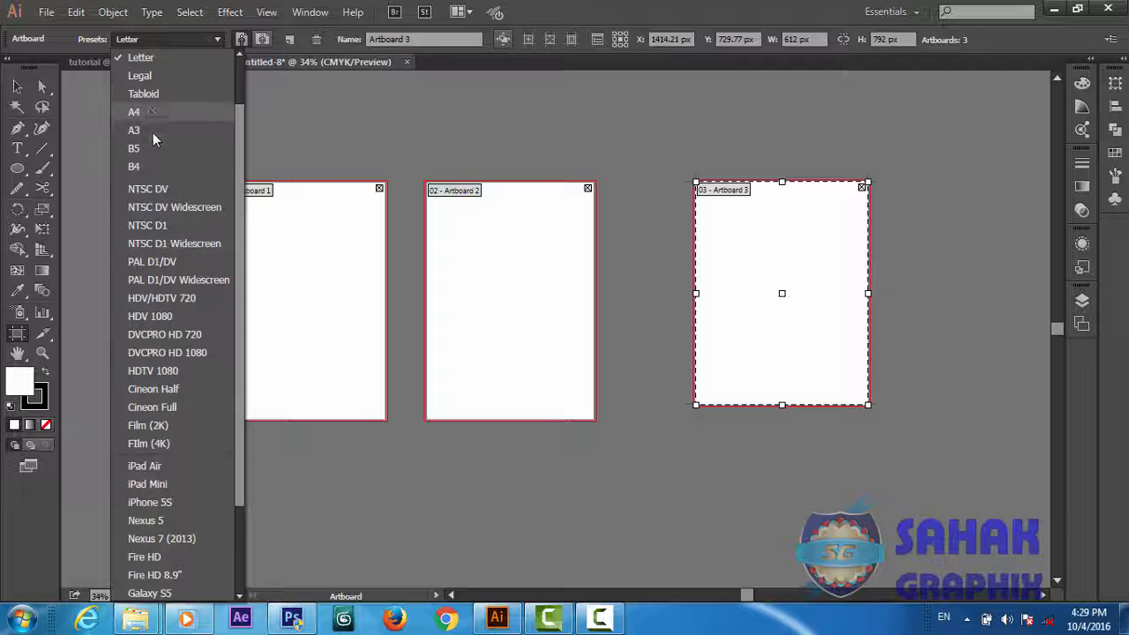
{"action": "left_click", "coordinate": [139, 113]}
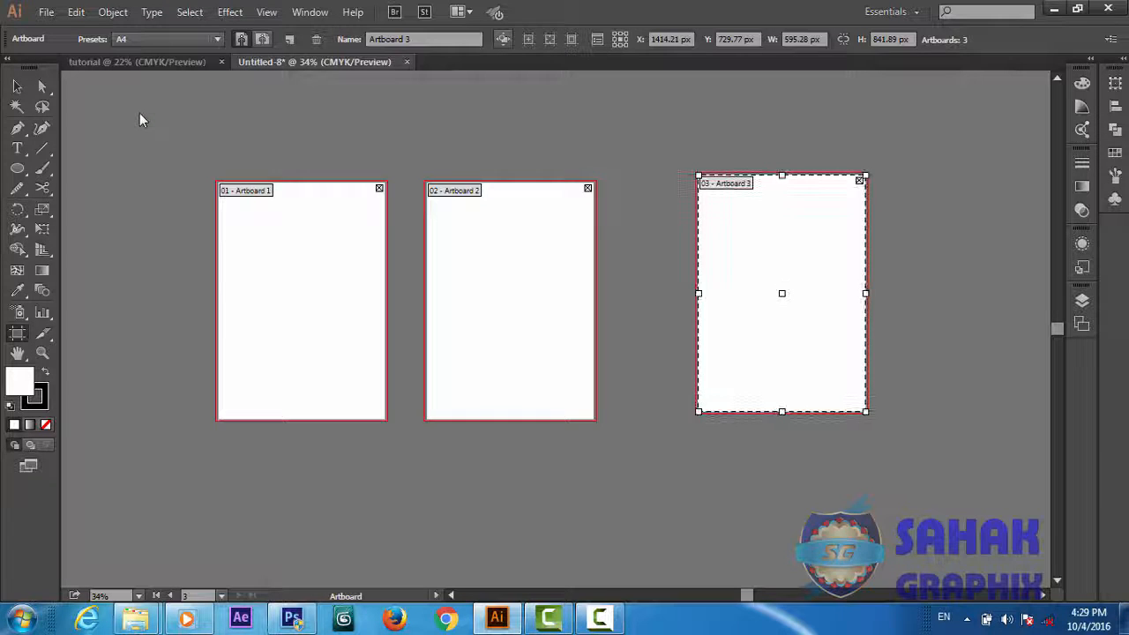
Switch Artboard 3 between landscape and portrait orientation, leaving it in landscape
{"action": "left_click", "coordinate": [257, 38]}
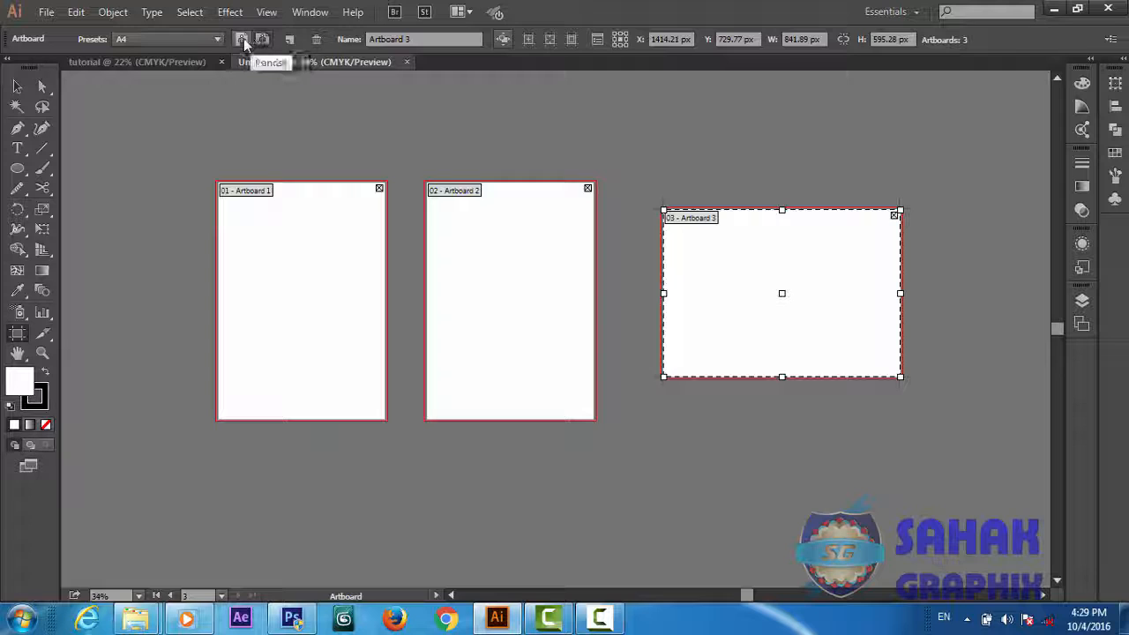
{"action": "left_click", "coordinate": [242, 40]}
{"action": "left_click", "coordinate": [262, 40]}
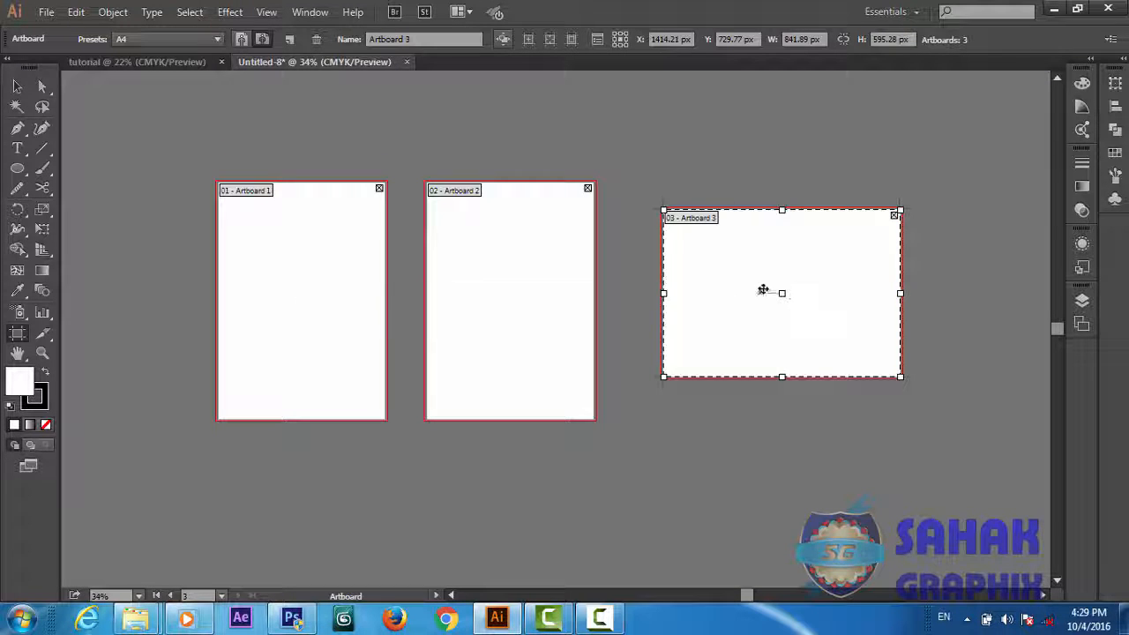
Rearrange the three artboards higher on the canvas in a wider spaced row with roughly aligned top edges
{"action": "left_click_drag", "start_coordinate": [763, 290], "coordinate": [804, 222]}
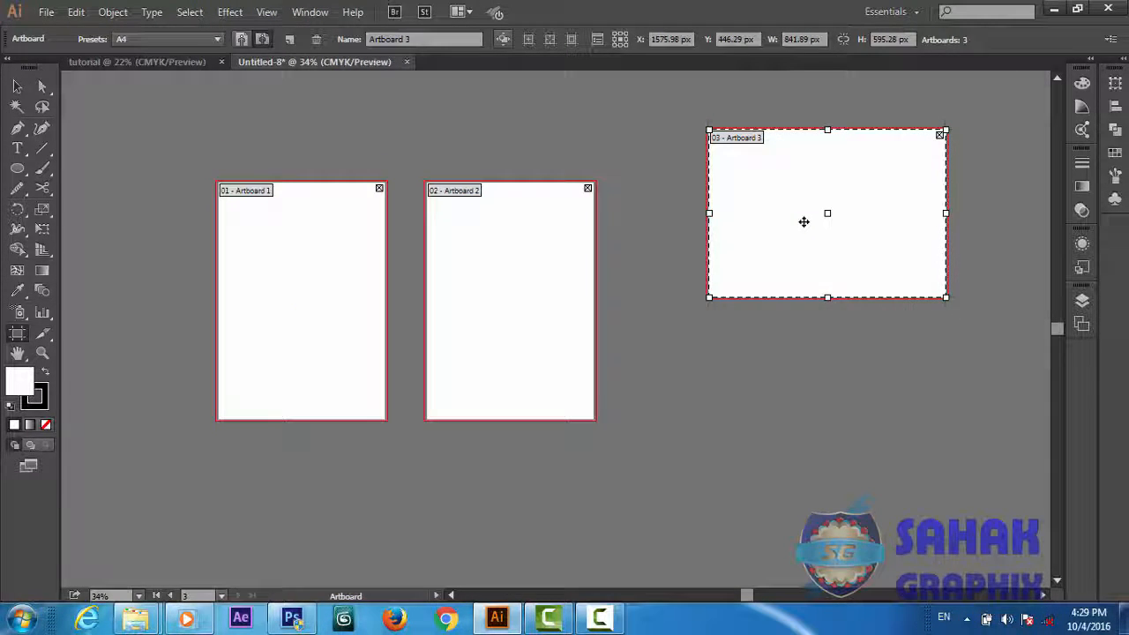
{"action": "left_click_drag", "start_coordinate": [547, 323], "coordinate": [577, 267]}
{"action": "left_click_drag", "start_coordinate": [350, 336], "coordinate": [276, 285]}
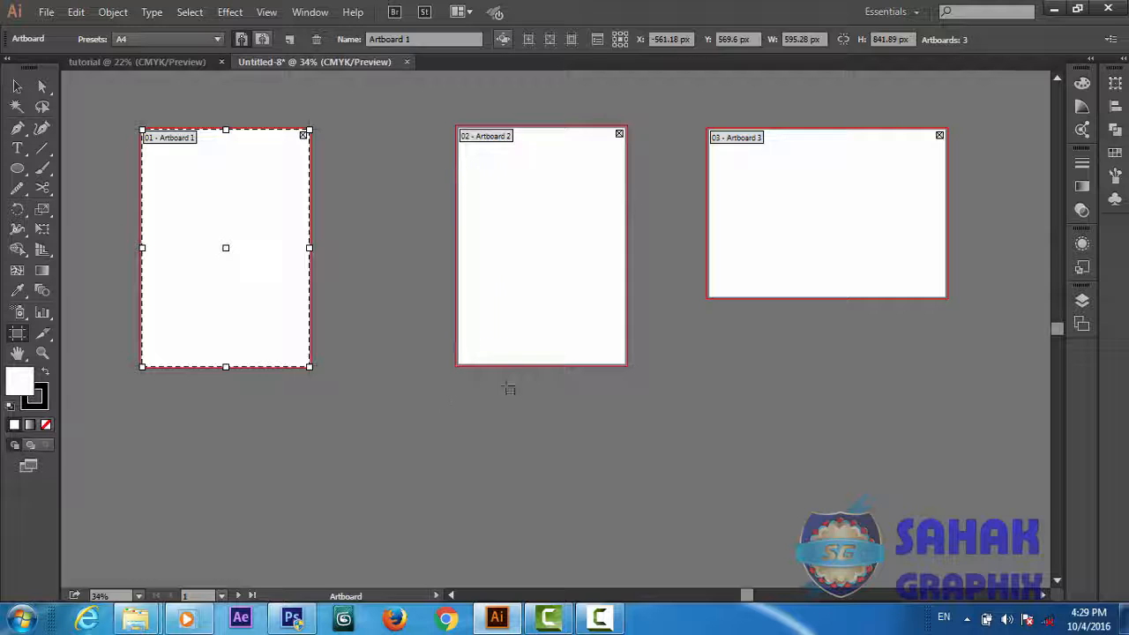
Add a fourth A4 portrait artboard below the gap between Artboards 1 and 2
{"action": "left_click", "coordinate": [291, 42]}
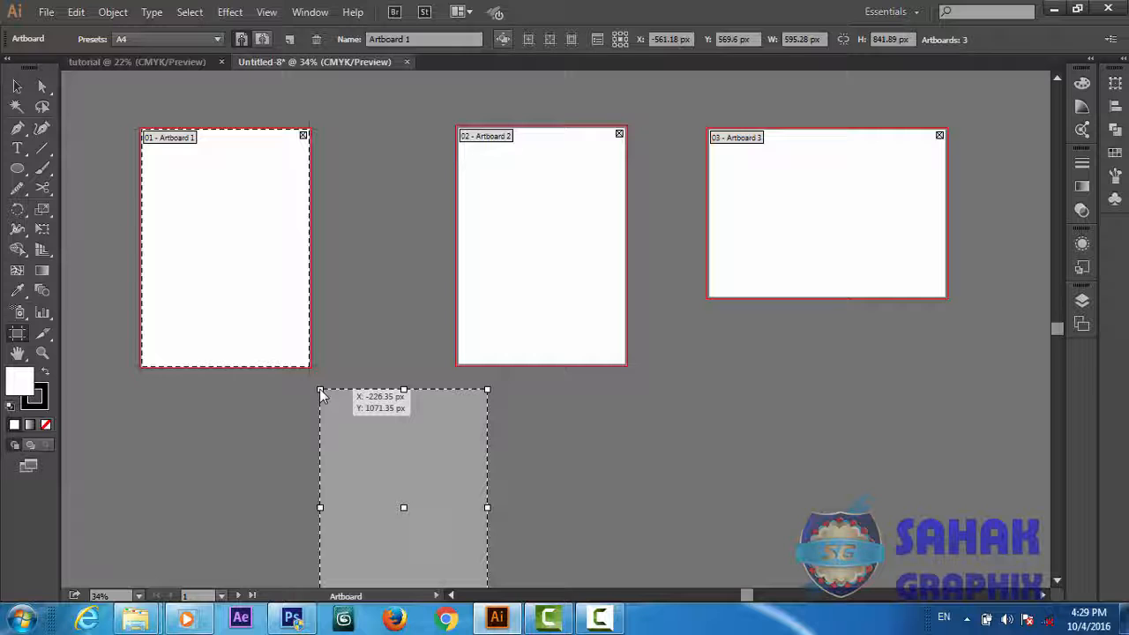
{"action": "left_click", "coordinate": [320, 393]}
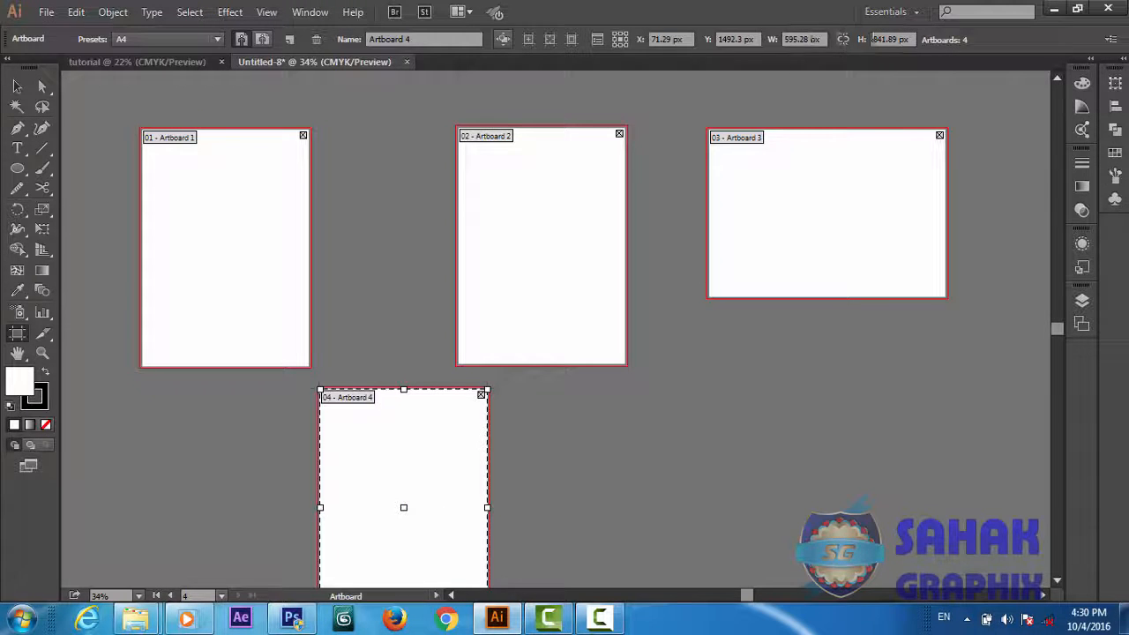
Resize Artboard 4 to 500 px wide by 500 px high and move it beneath Artboard 3
{"action": "left_click", "coordinate": [809, 38]}
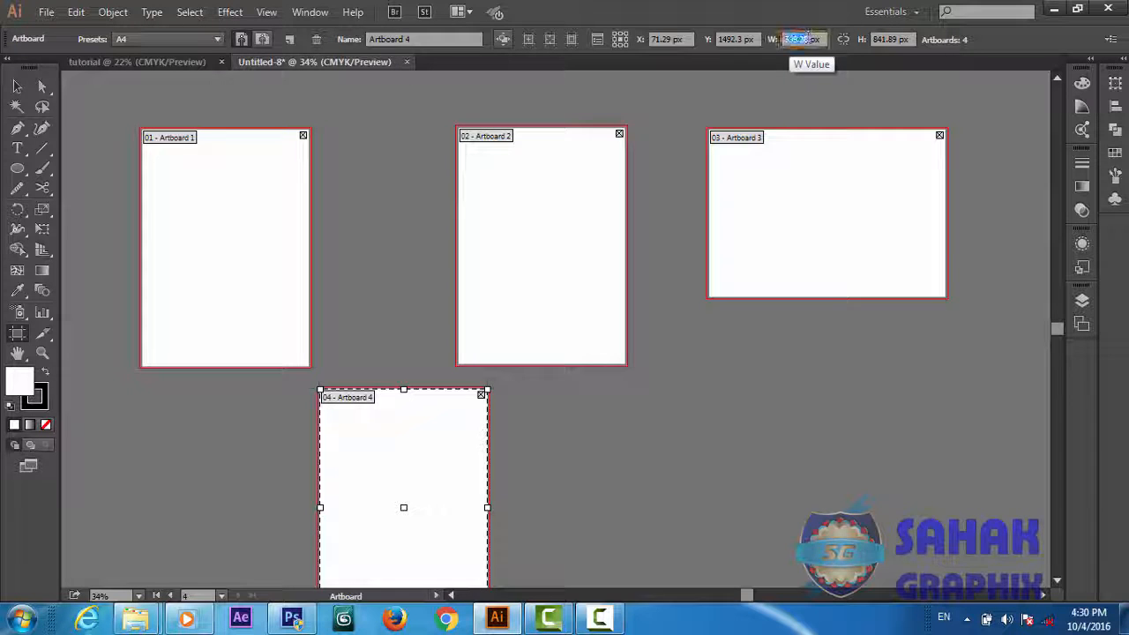
{"action": "type", "text": "500"}
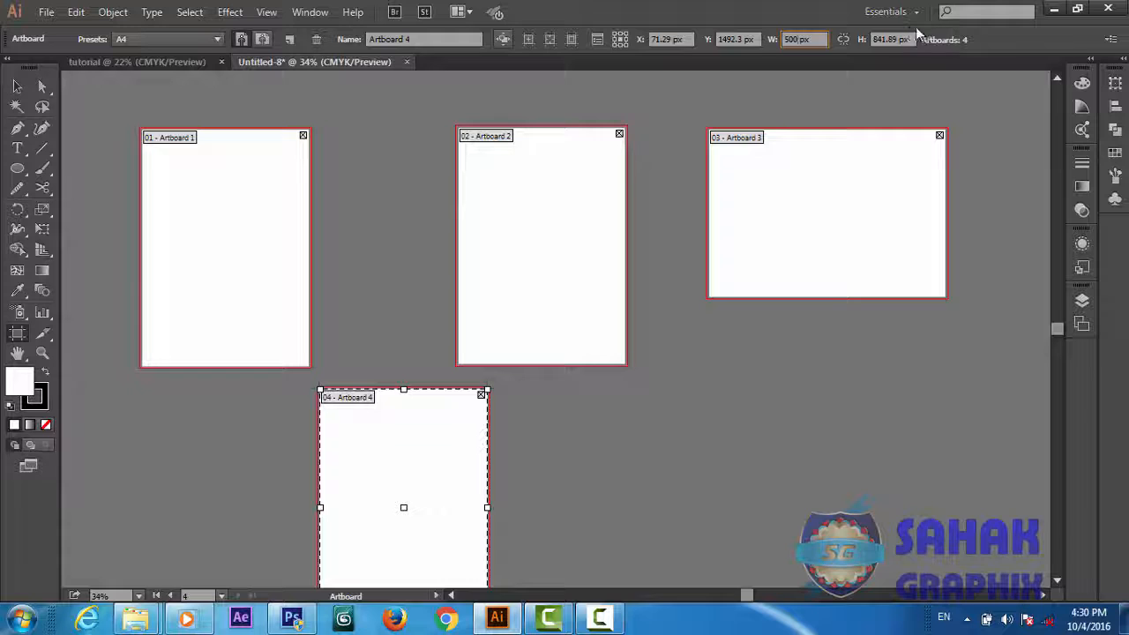
{"action": "key", "text": "Tab"}
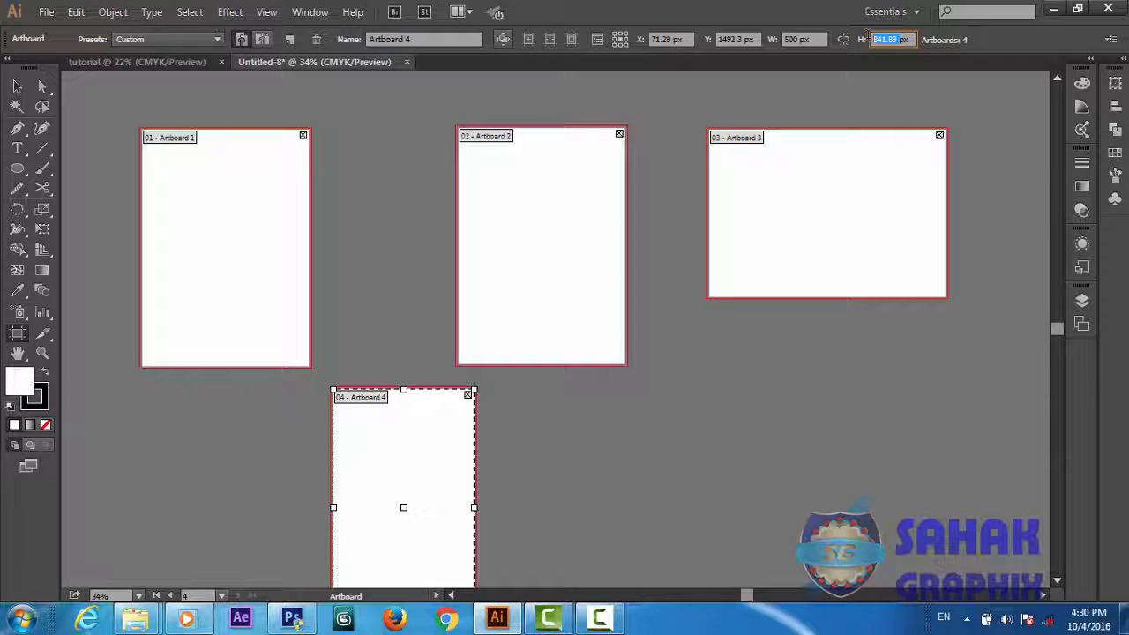
{"action": "type", "text": "500px"}
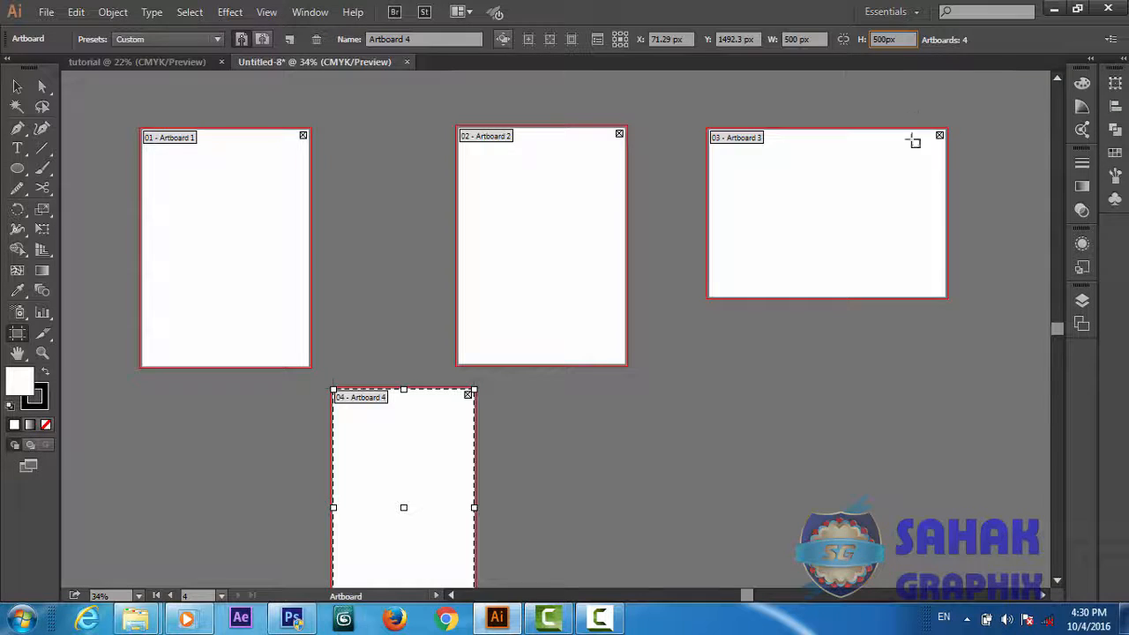
{"action": "key", "text": "Return"}
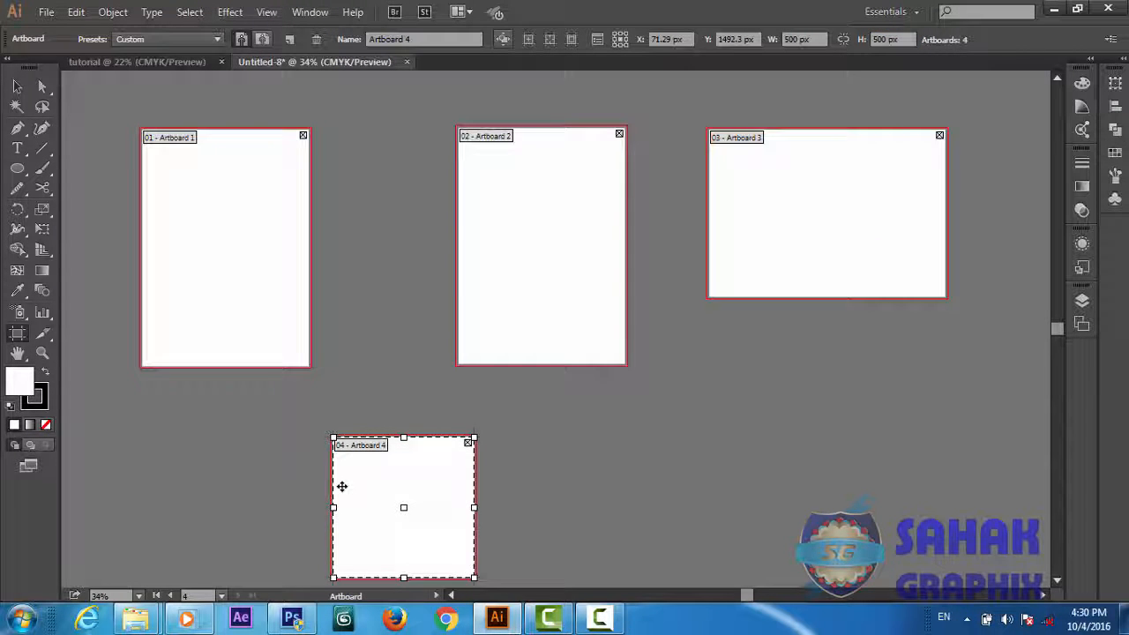
{"action": "left_click_drag", "start_coordinate": [355, 499], "coordinate": [796, 421]}
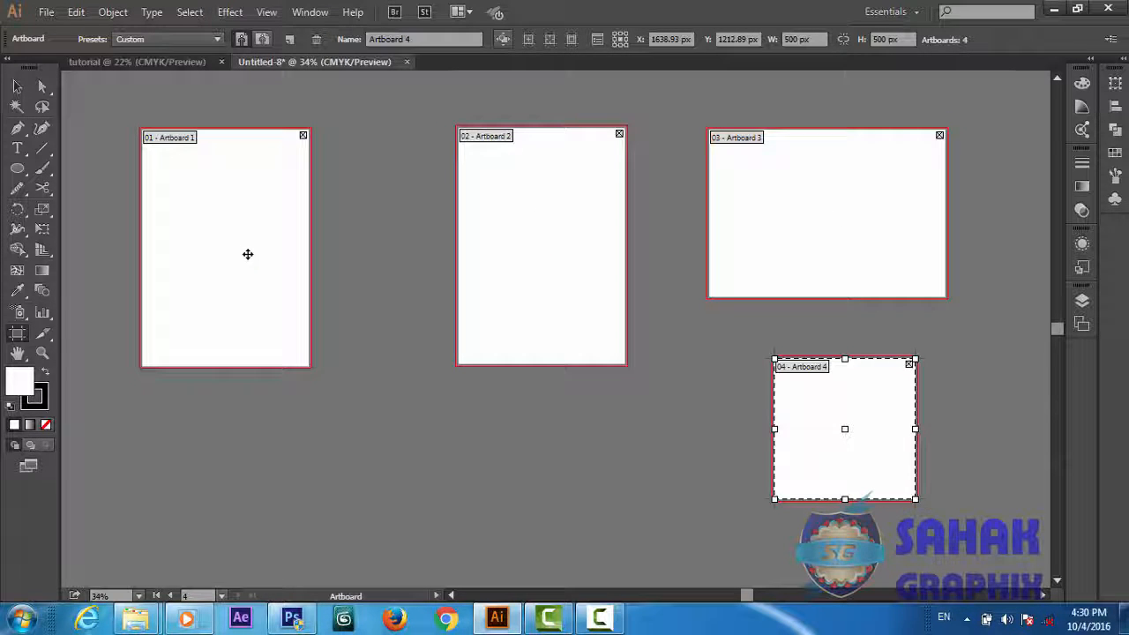
Inspect Artboards 1, 2 and 4 up close, ending with an overview of all four artboards
{"action": "left_click", "coordinate": [40, 354]}
{"action": "left_click_drag", "start_coordinate": [123, 126], "coordinate": [344, 379]}
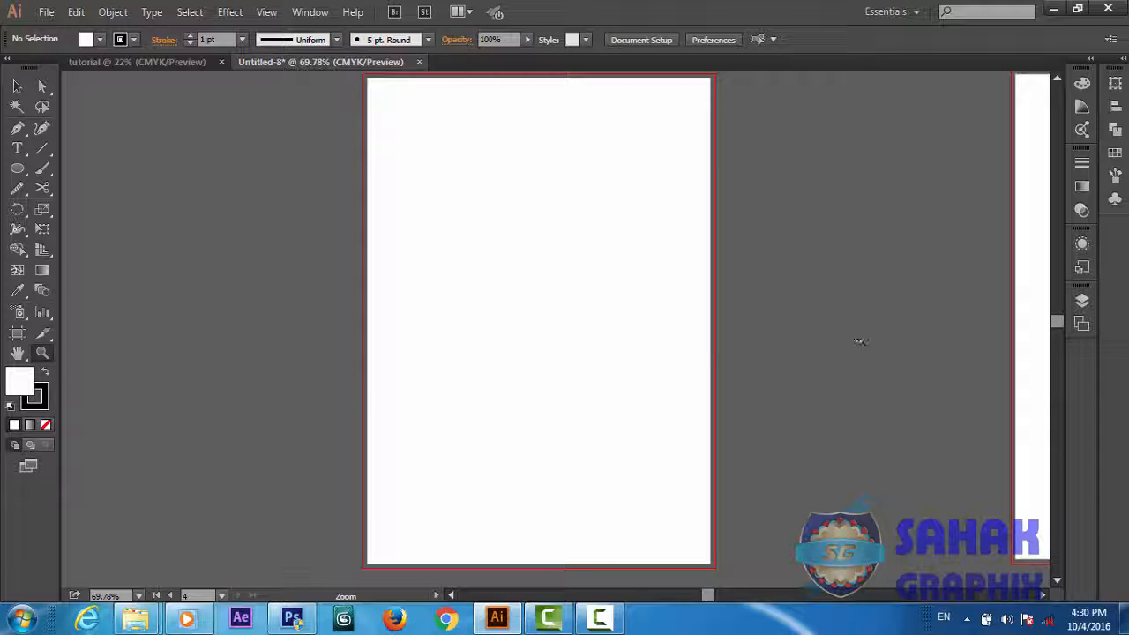
{"action": "left_click_drag", "start_coordinate": [711, 595], "coordinate": [739, 595]}
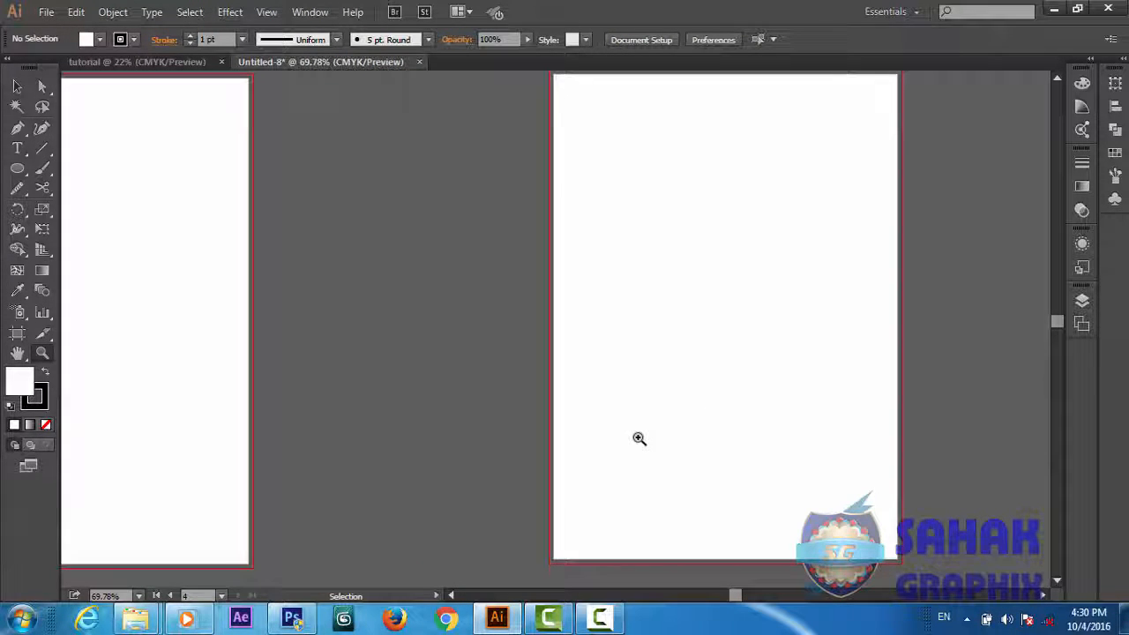
{"action": "key", "text": "ctrl+0"}
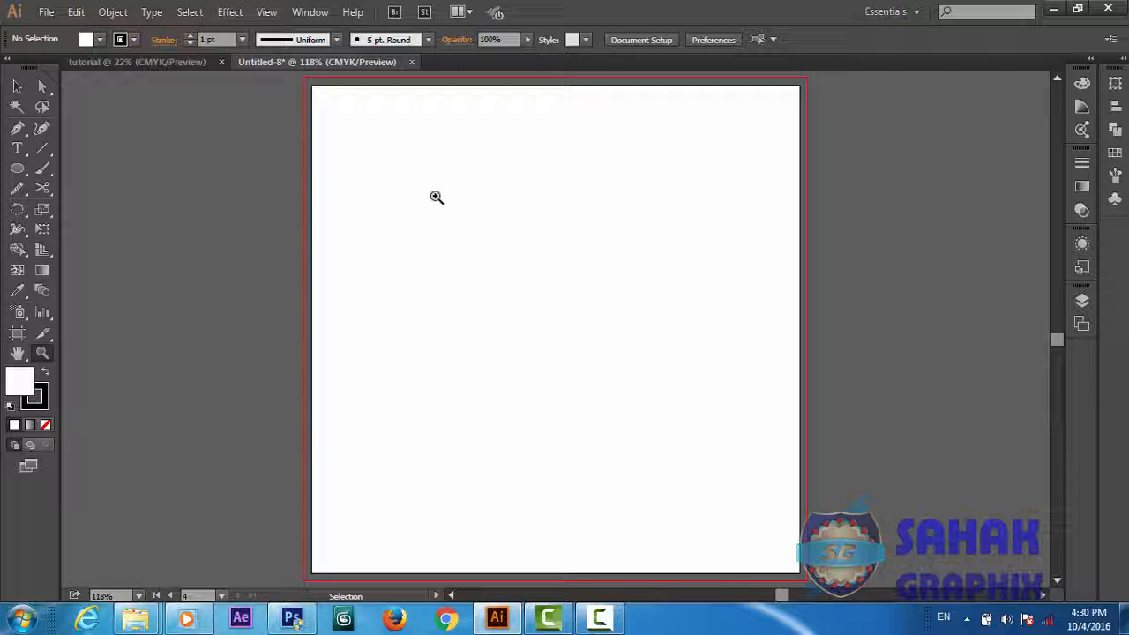
{"action": "key", "text": "ctrl+plus"}
{"action": "key", "text": "ctrl+minus"}
{"action": "key", "text": "ctrl+minus"}
{"action": "key", "text": "ctrl+minus"}
{"action": "key", "text": "ctrl+minus"}
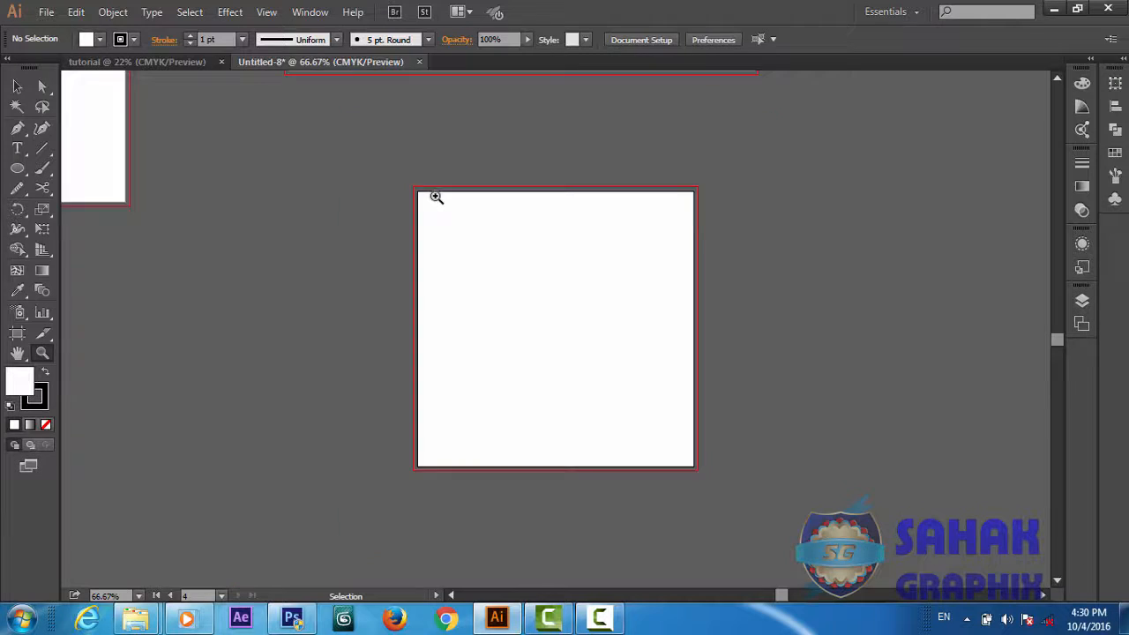
{"action": "key", "text": "ctrl+minus"}
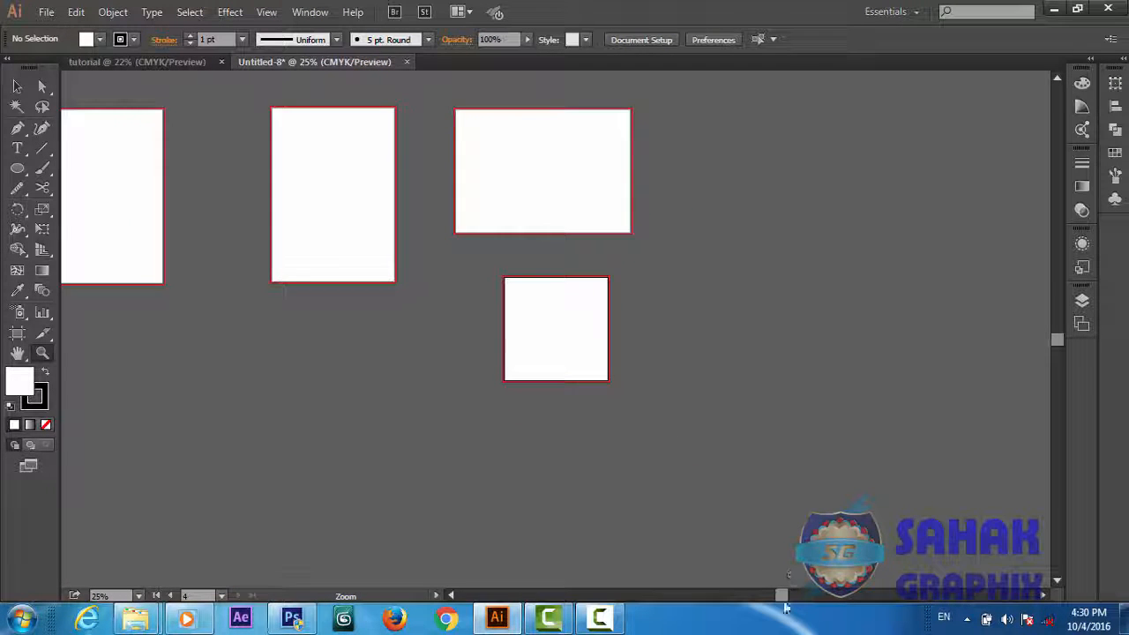
{"action": "left_click_drag", "start_coordinate": [784, 604], "coordinate": [747, 600]}
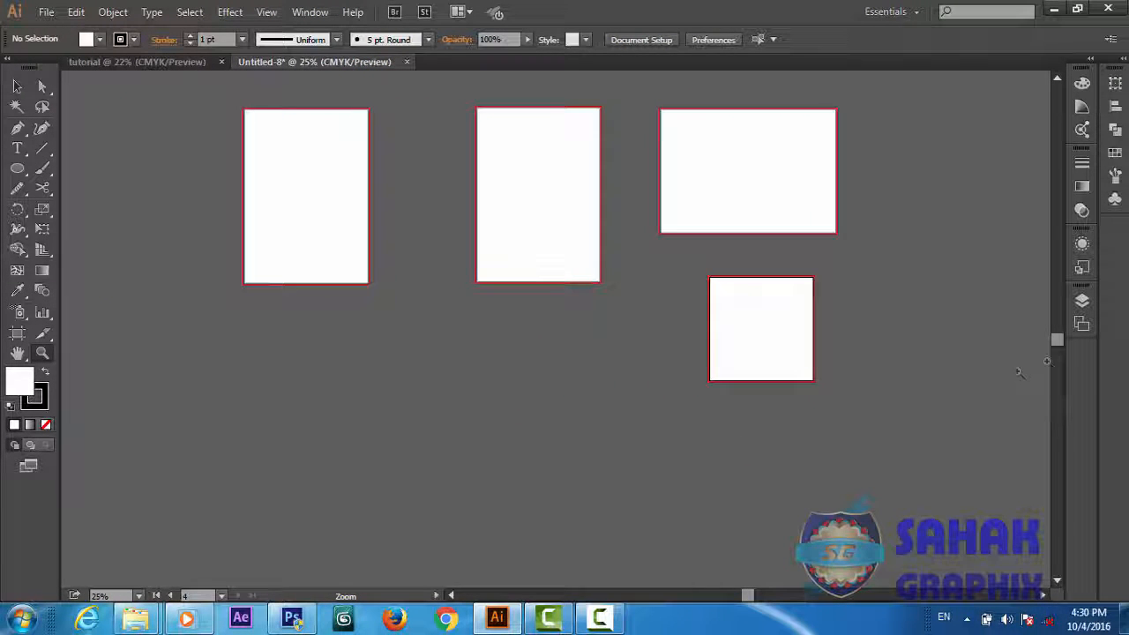
{"action": "left_click_drag", "start_coordinate": [1056, 345], "coordinate": [1047, 326]}
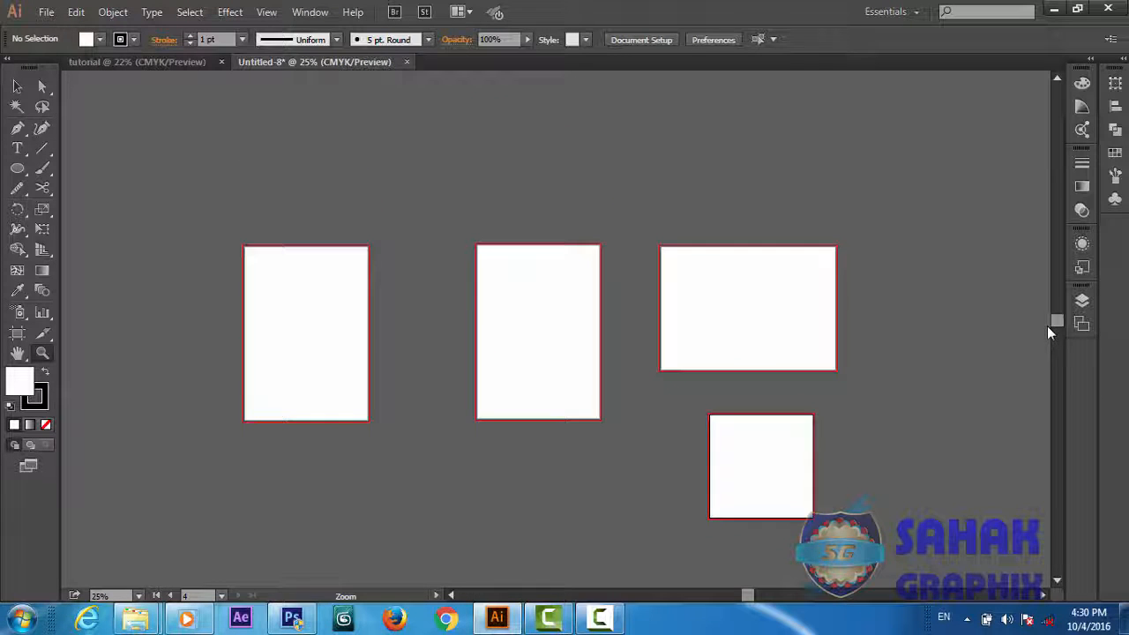
Examine the red bleed line along the left edge of Artboard 2 up close, ending with all four artboards in view
{"action": "key", "text": "ctrl+plus"}
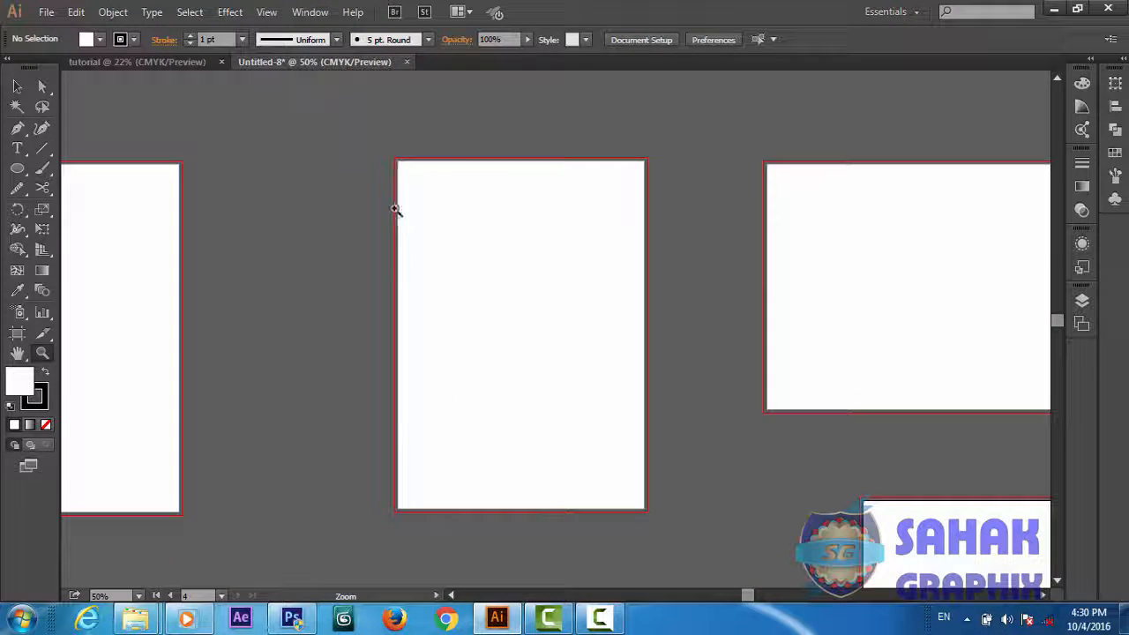
{"action": "left_click_drag", "start_coordinate": [383, 204], "coordinate": [412, 233]}
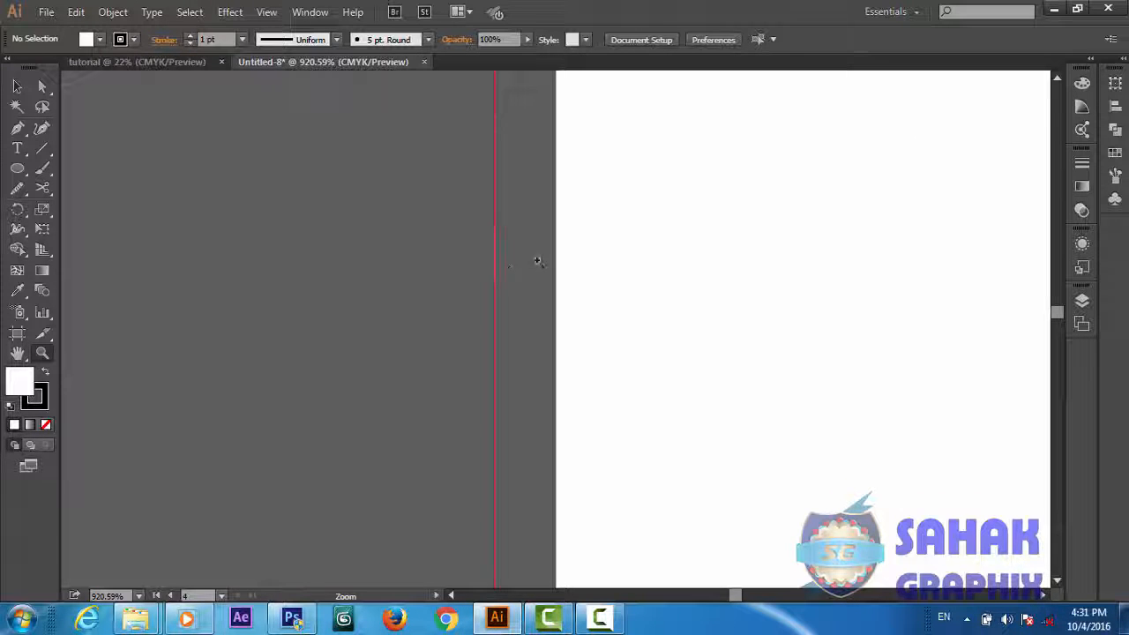
{"action": "key", "text": "ctrl+1"}
{"action": "key", "text": "ctrl+minus"}
{"action": "key", "text": "ctrl+minus"}
{"action": "key", "text": "ctrl+minus"}
{"action": "key", "text": "ctrl+minus"}
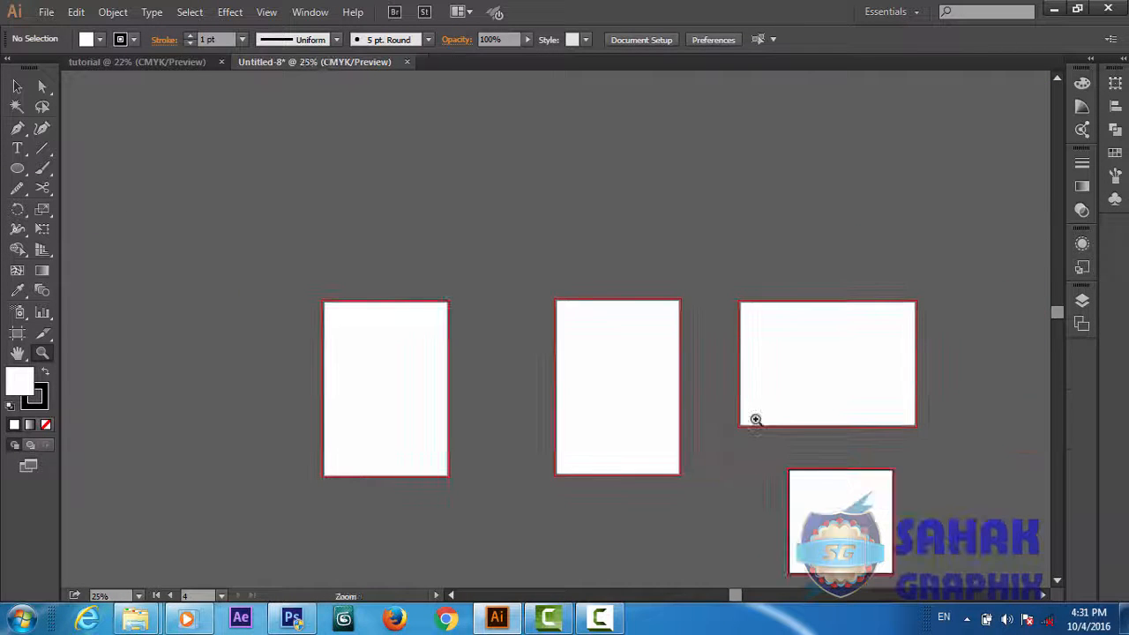
{"action": "left_click_drag", "start_coordinate": [1062, 318], "coordinate": [1065, 331]}
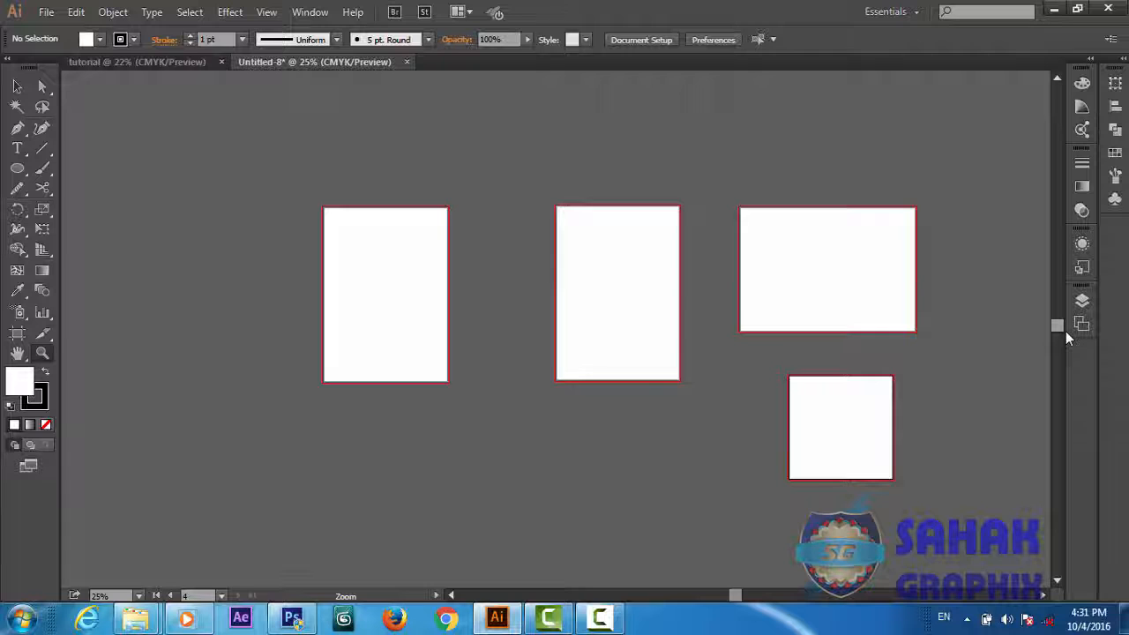
Turn on constrained width and height proportions with Artboard 2 selected, and enlarge Artboard 4 to 1440 px wide by 1200 px high
{"action": "left_click", "coordinate": [18, 334]}
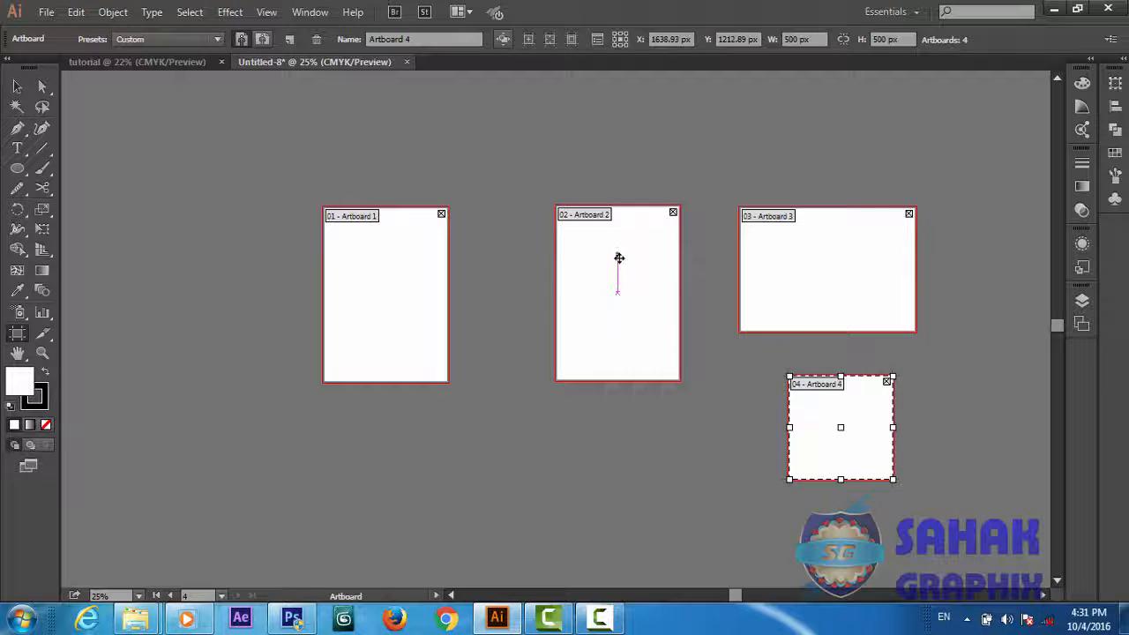
{"action": "left_click", "coordinate": [617, 276]}
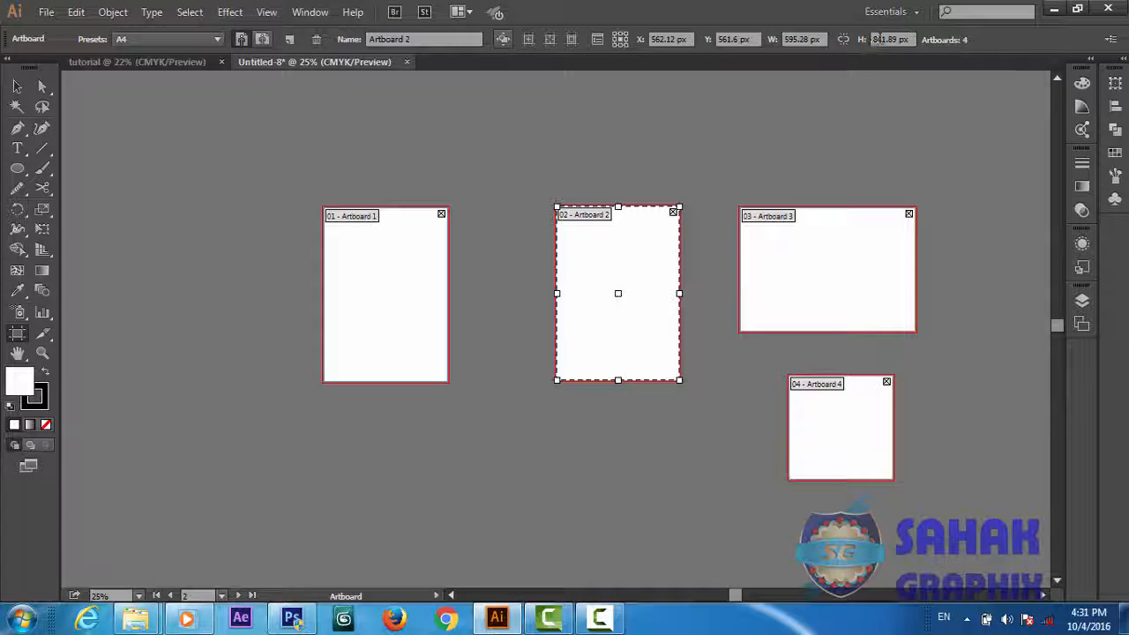
{"action": "left_click", "coordinate": [844, 39]}
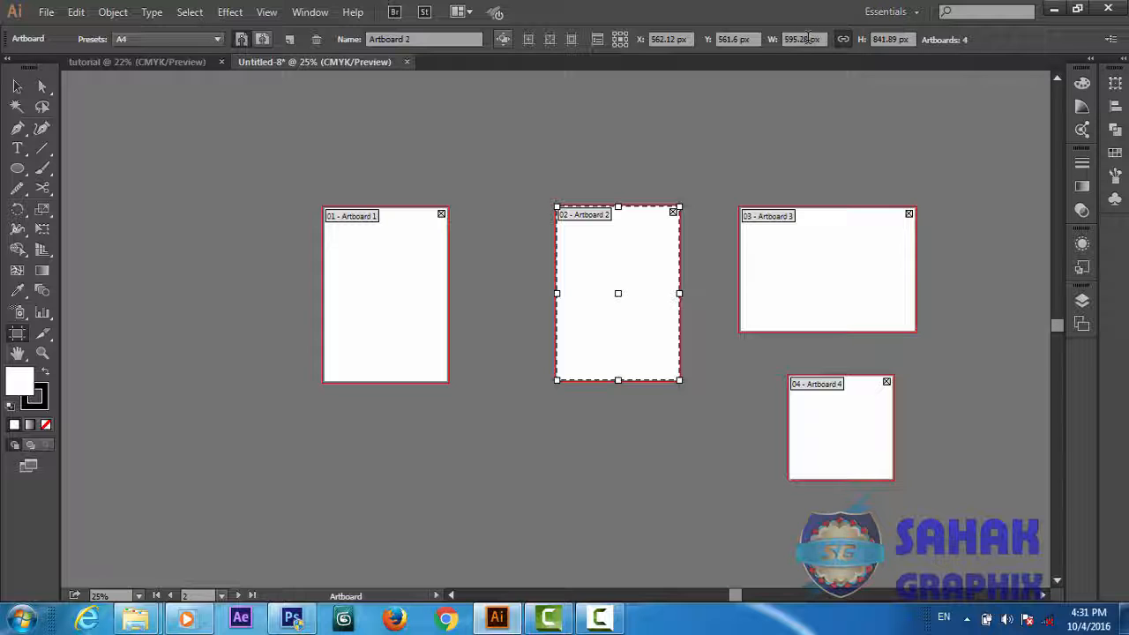
{"action": "left_click", "coordinate": [808, 38]}
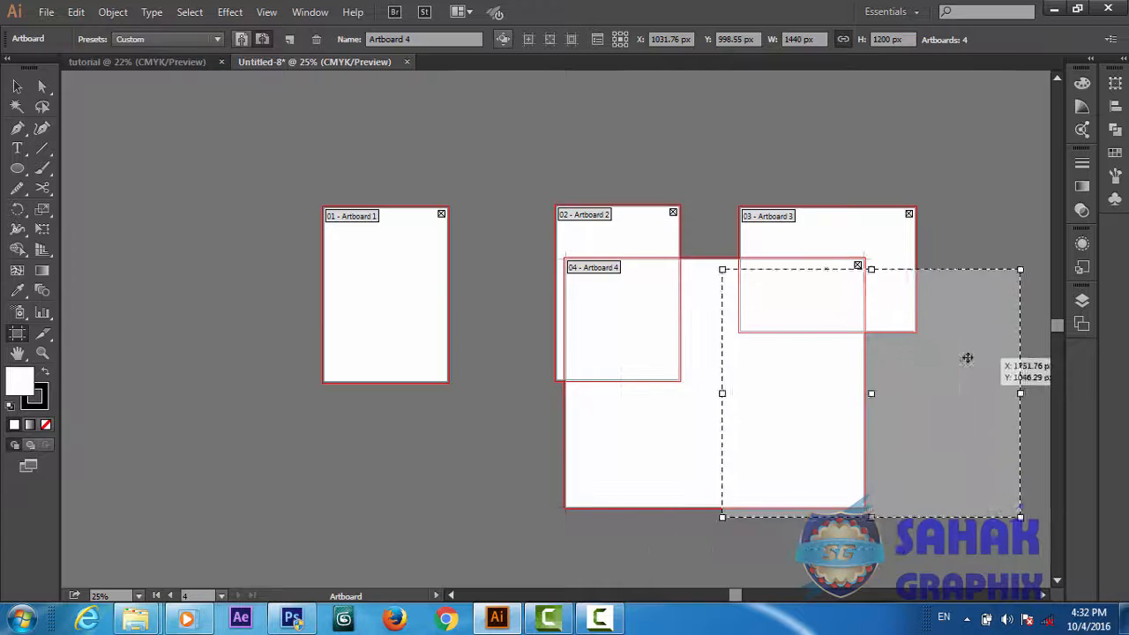
{"action": "left_click_drag", "start_coordinate": [965, 358], "coordinate": [826, 353]}
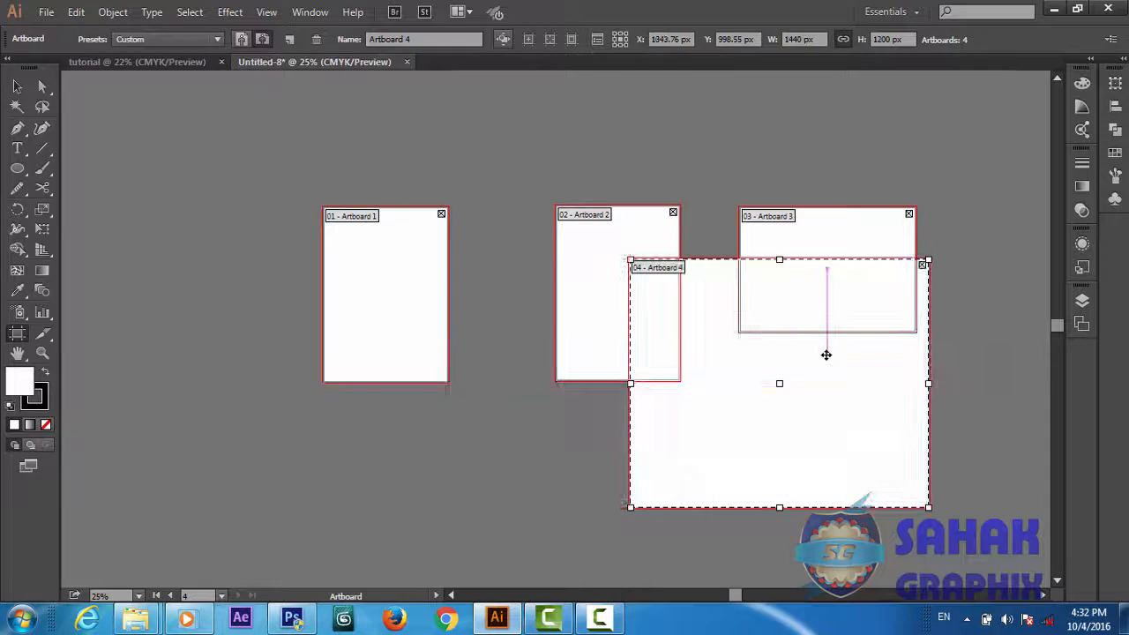
Try scaling Artboard 4 proportionally to a height of 4000 px, and undo the resize
{"action": "left_click", "coordinate": [891, 39]}
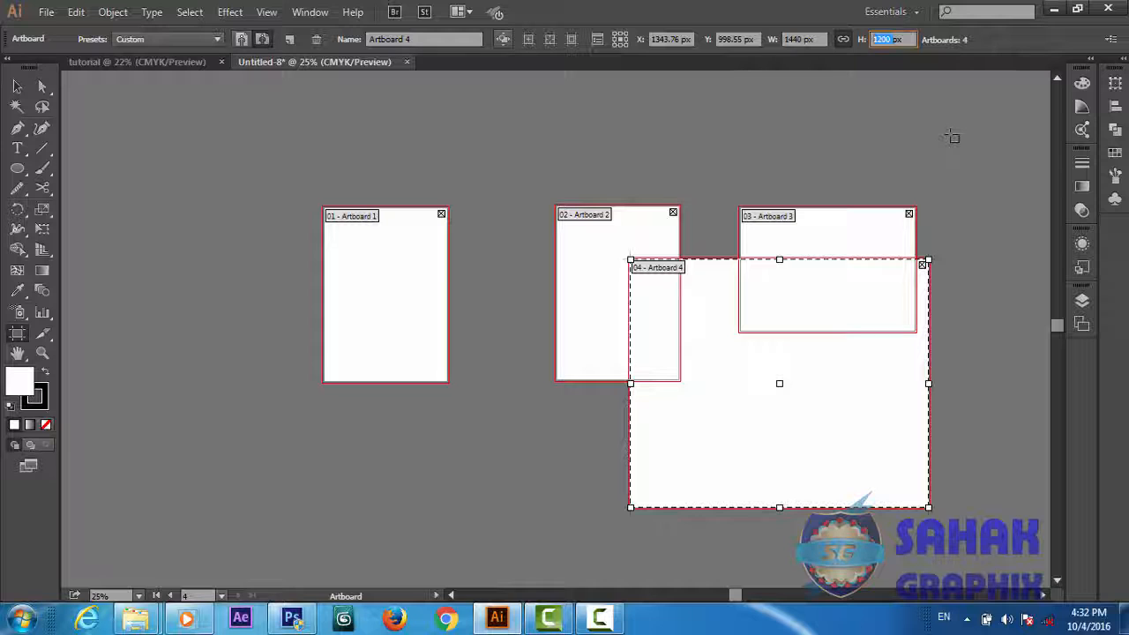
{"action": "type", "text": "4000px"}
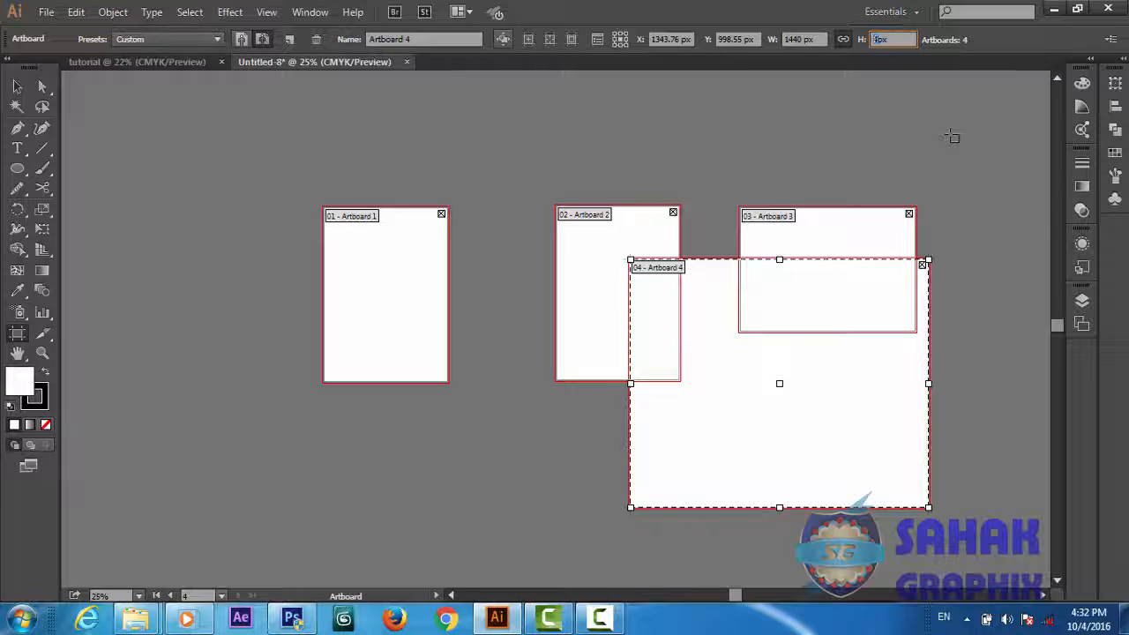
{"action": "key", "text": "Return"}
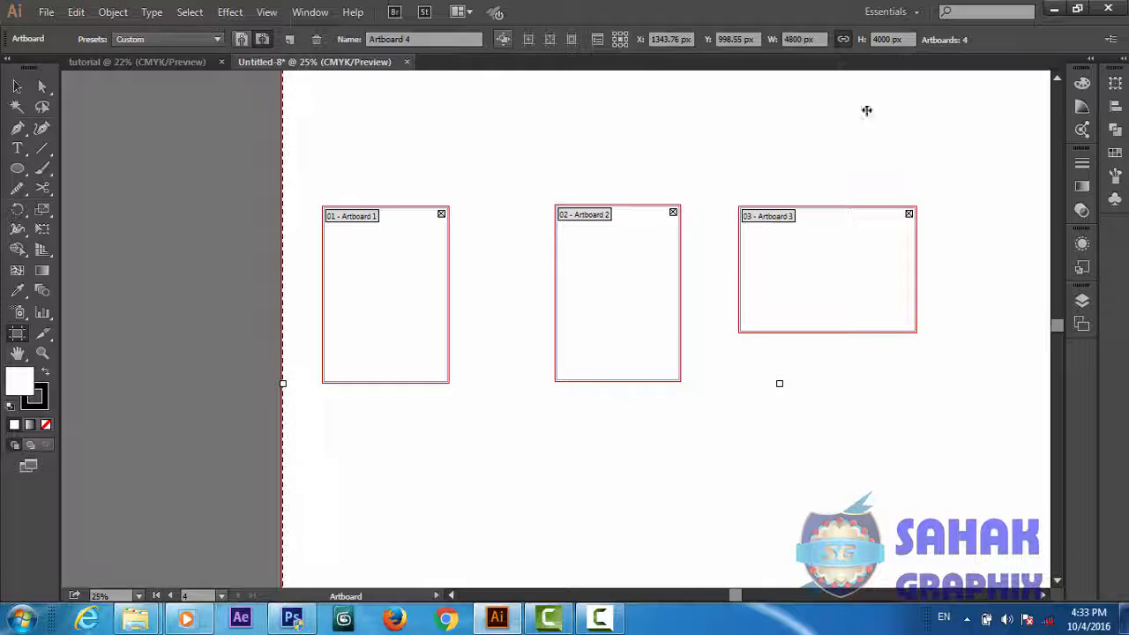
{"action": "key", "text": "ctrl+z"}
Move Artboard 4 around the other artboards, ending over Artboard 2, with its center mark shown
{"action": "left_click_drag", "start_coordinate": [801, 426], "coordinate": [482, 504]}
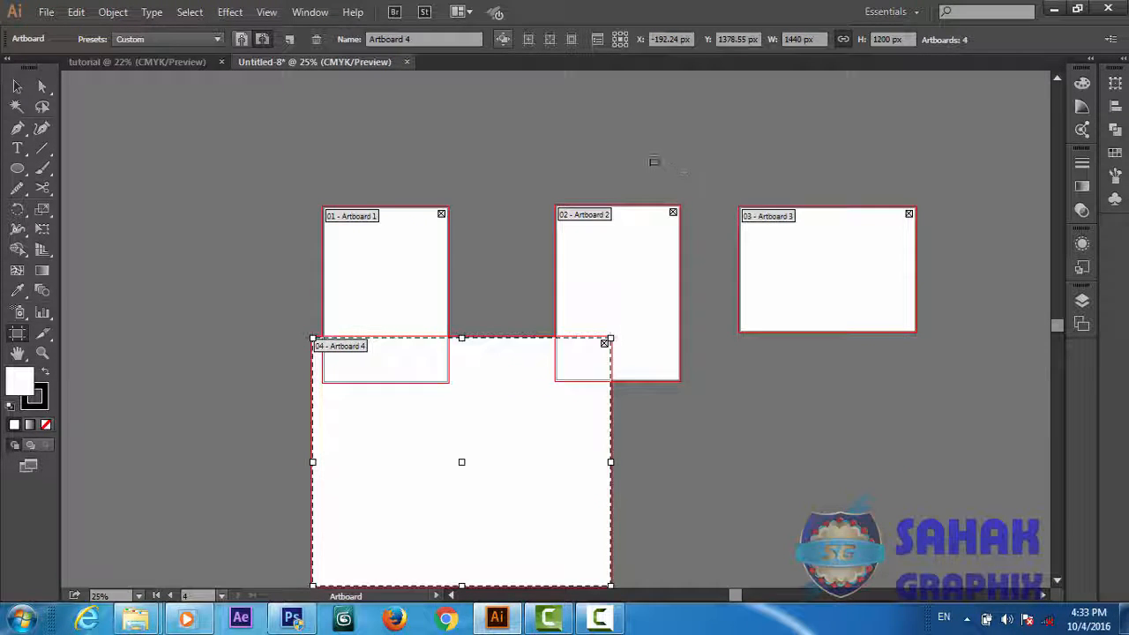
{"action": "left_click", "coordinate": [528, 44]}
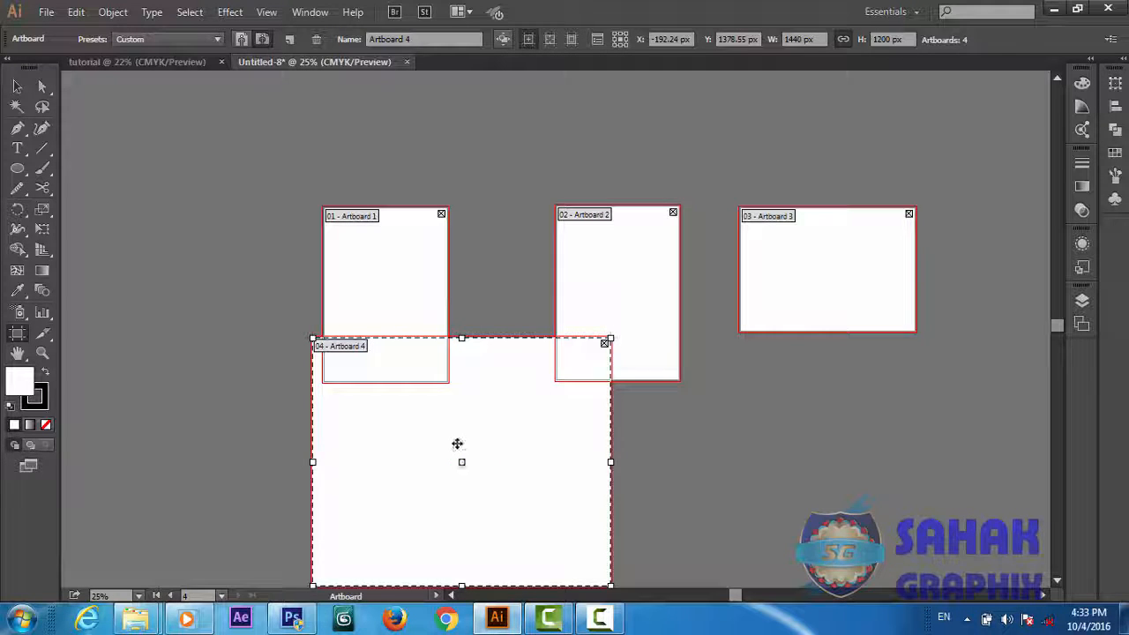
{"action": "left_click_drag", "start_coordinate": [488, 398], "coordinate": [633, 275]}
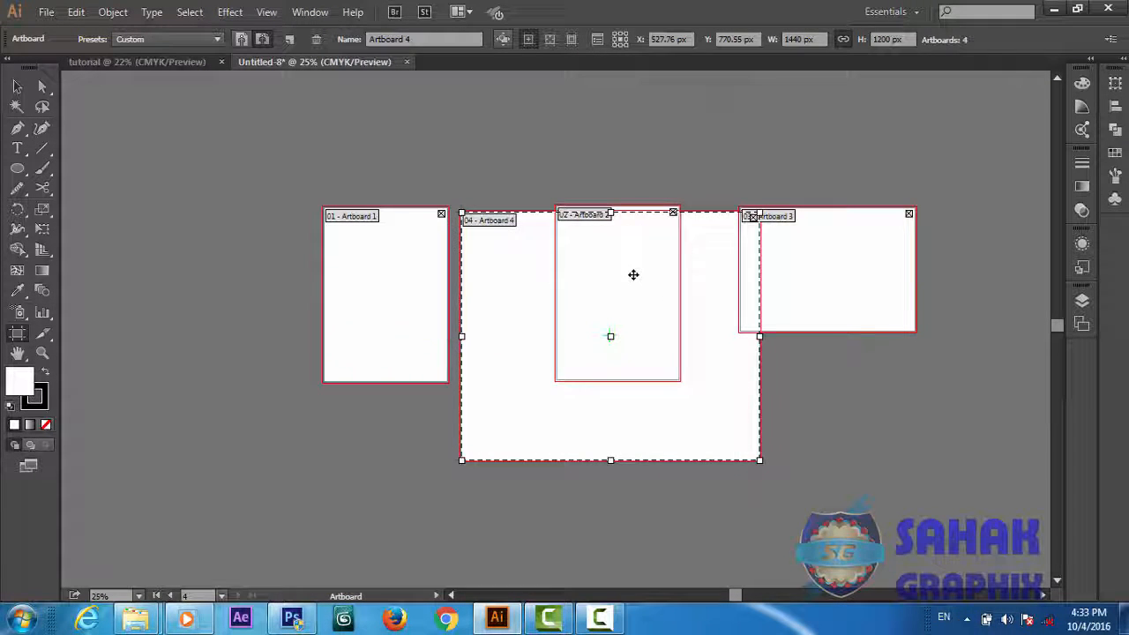
Delete Artboard 4
{"action": "key", "text": "Delete"}
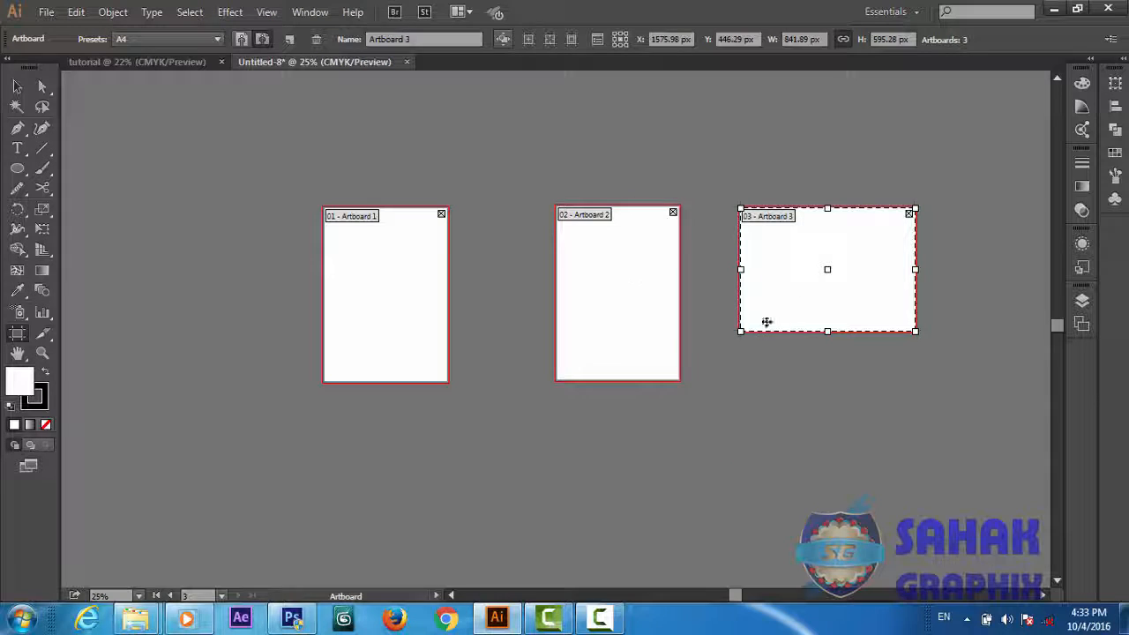
Show the center mark, cross hairs and video safe areas on Artboard 1
{"action": "left_click", "coordinate": [426, 303]}
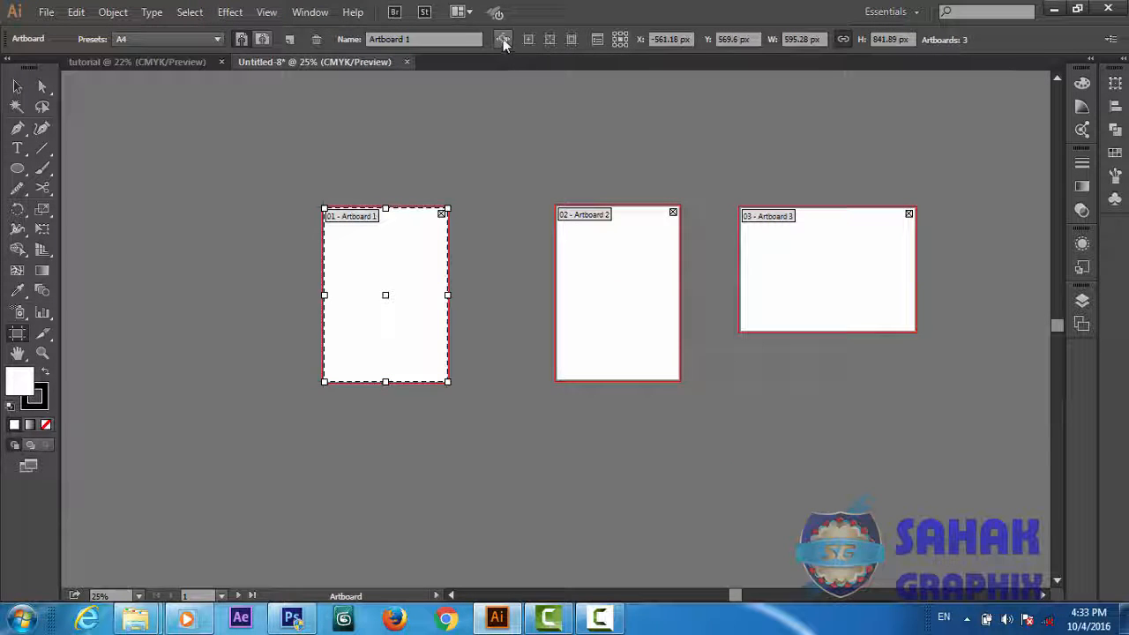
{"action": "left_click", "coordinate": [527, 39]}
{"action": "left_click", "coordinate": [549, 38]}
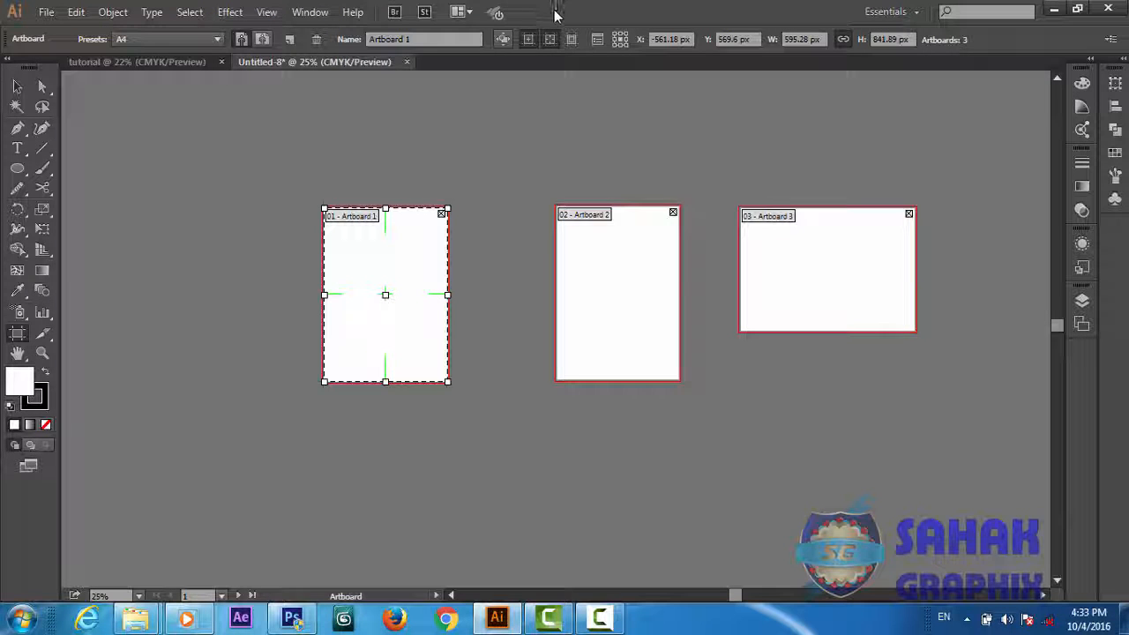
{"action": "left_click", "coordinate": [572, 39]}
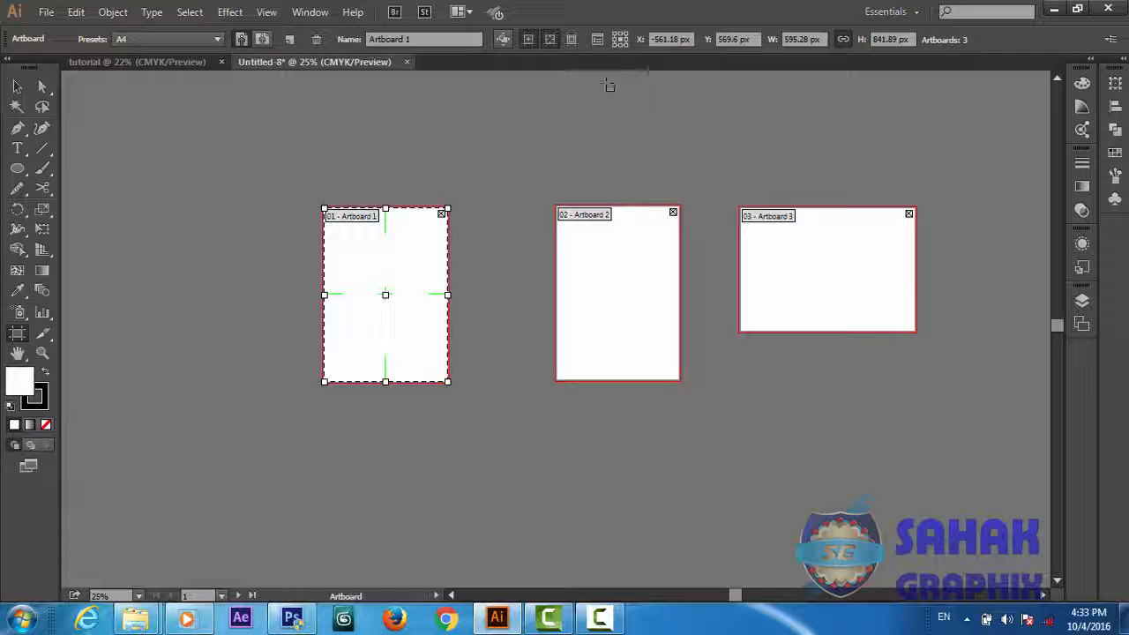
{"action": "left_click", "coordinate": [572, 40]}
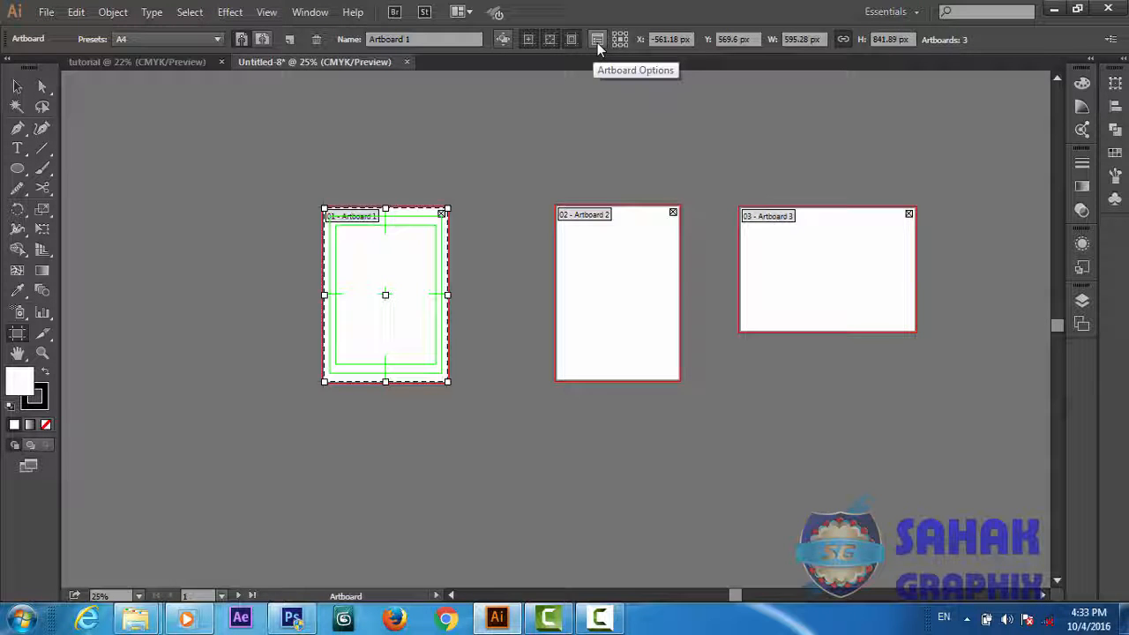
Change Artboard 2's orientation to landscape in its Artboard Options
{"action": "left_click", "coordinate": [649, 332]}
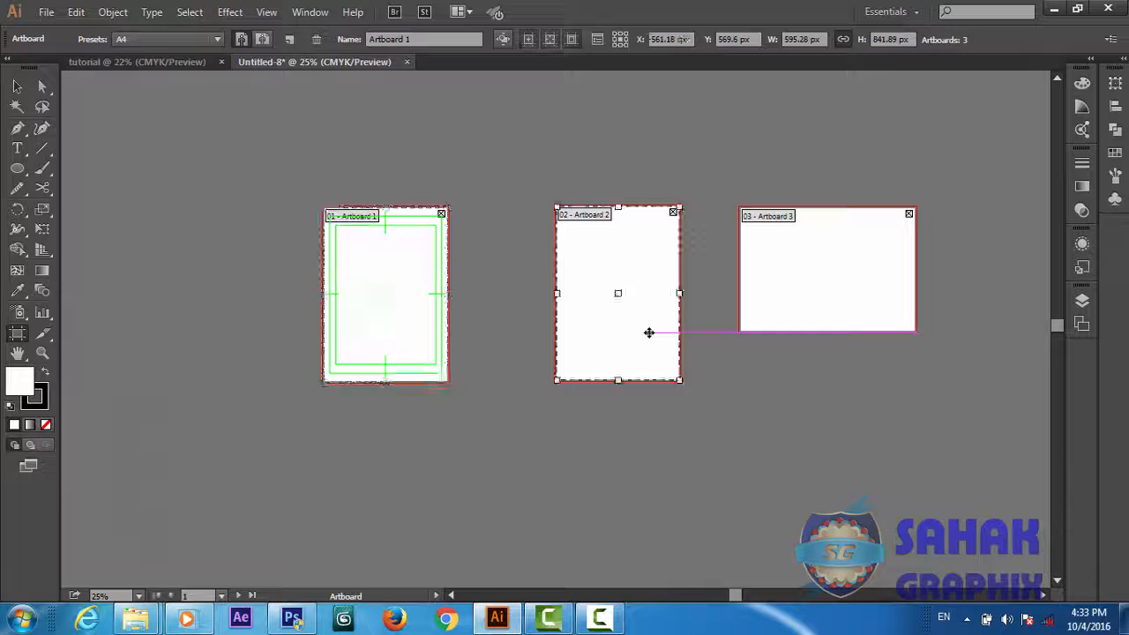
{"action": "left_click", "coordinate": [599, 42]}
{"action": "left_click_drag", "start_coordinate": [616, 46], "coordinate": [333, 54]}
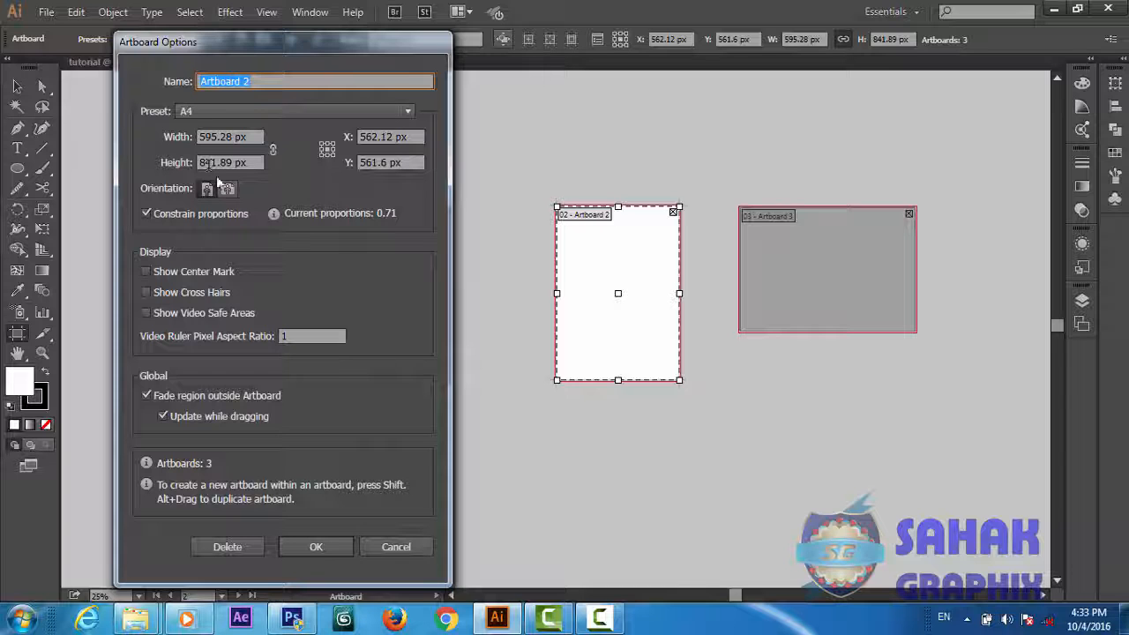
{"action": "left_click", "coordinate": [231, 193]}
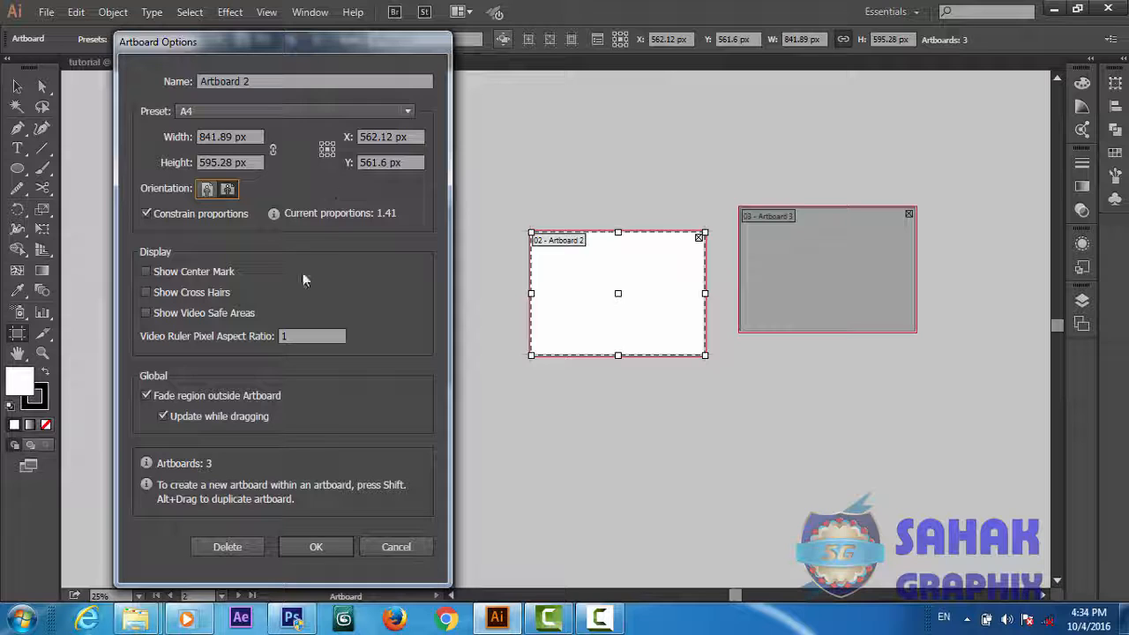
{"action": "left_click", "coordinate": [316, 548]}
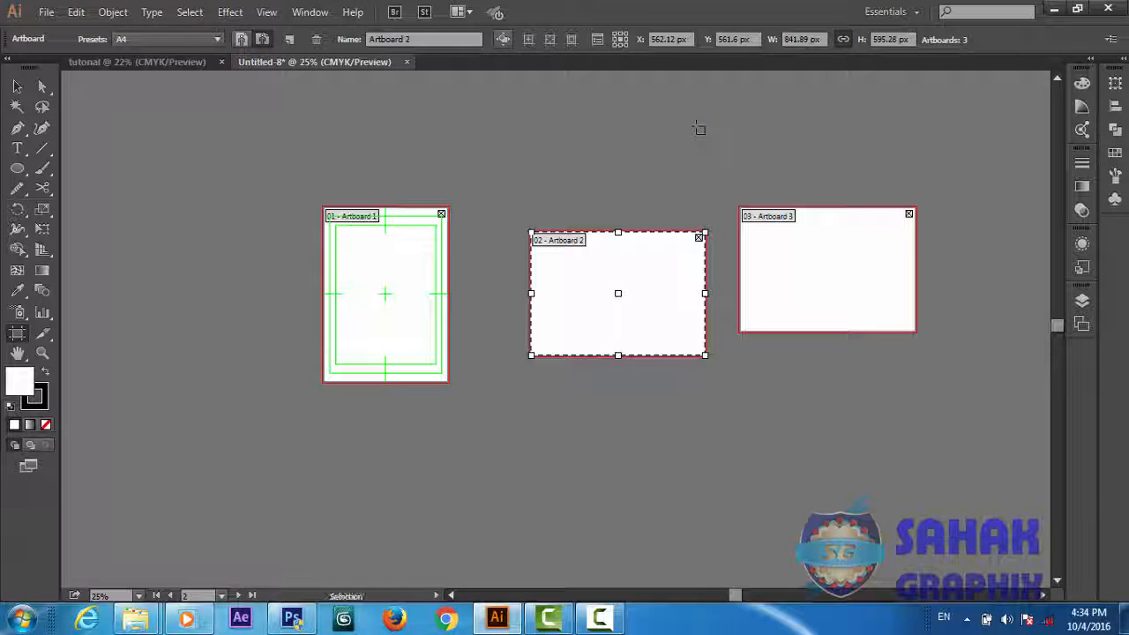
Show the document rulers and hide them again
{"action": "key", "text": "ctrl+r"}
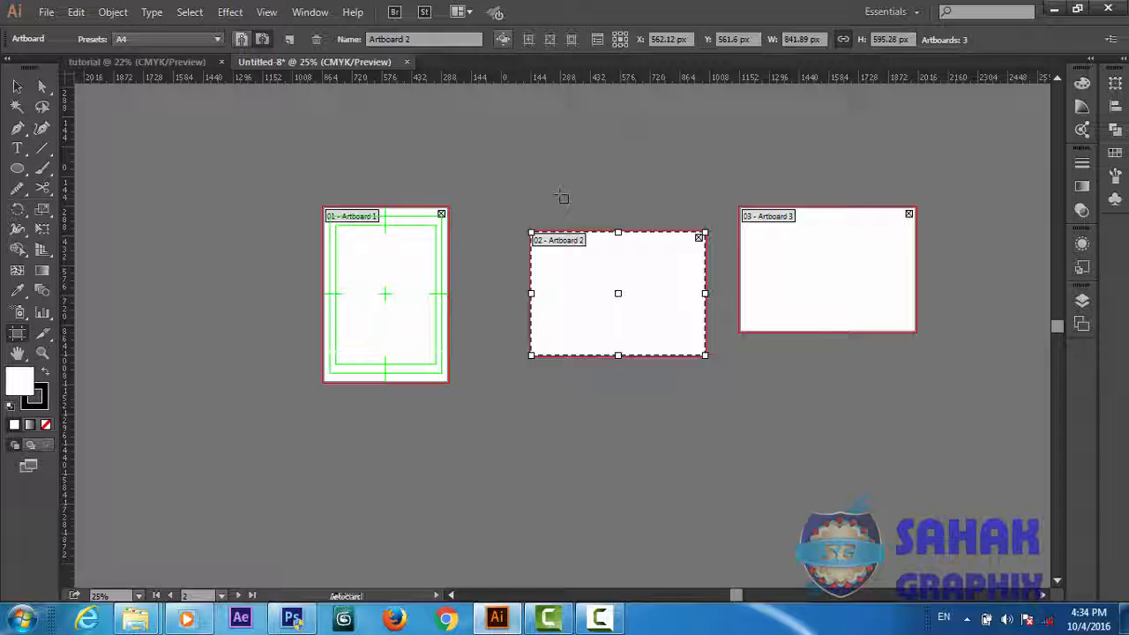
{"action": "key", "text": "ctrl+r"}
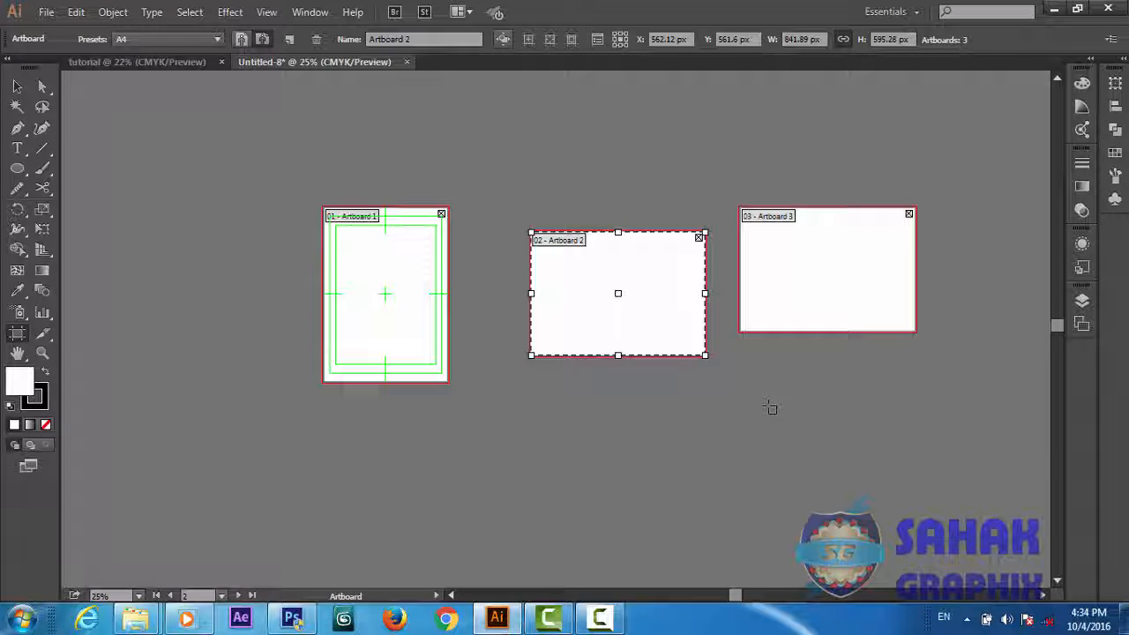
Move Artboard 2 close beside the upper part of Artboard 1 and place Artboard 3 directly beneath Artboard 2
{"action": "left_click_drag", "start_coordinate": [673, 341], "coordinate": [605, 288]}
{"action": "left_click_drag", "start_coordinate": [810, 279], "coordinate": [535, 390]}
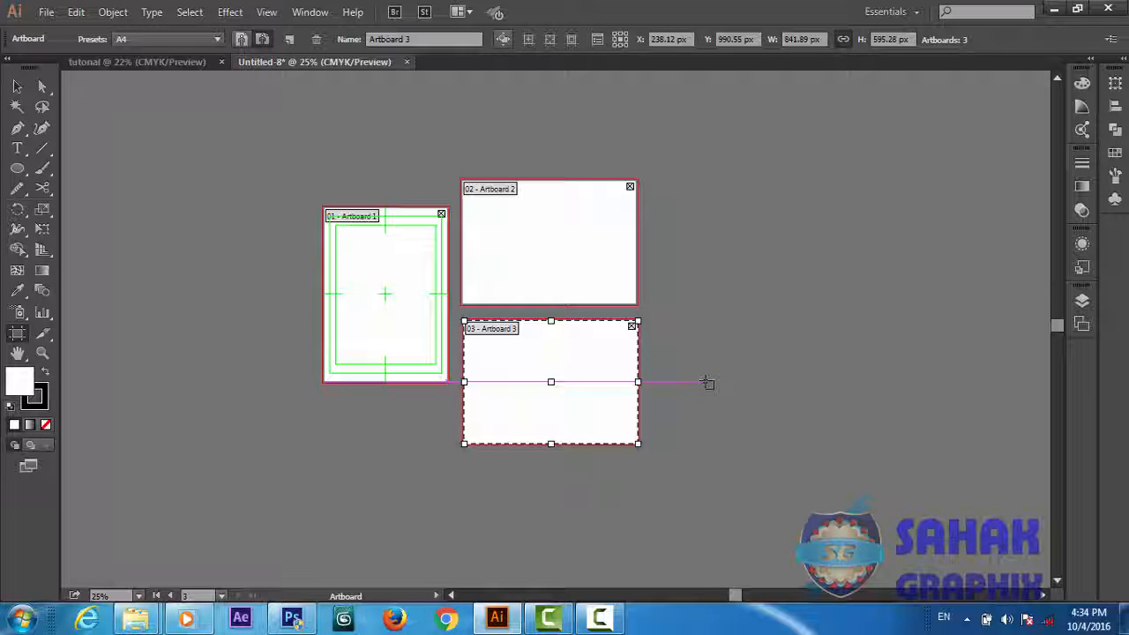